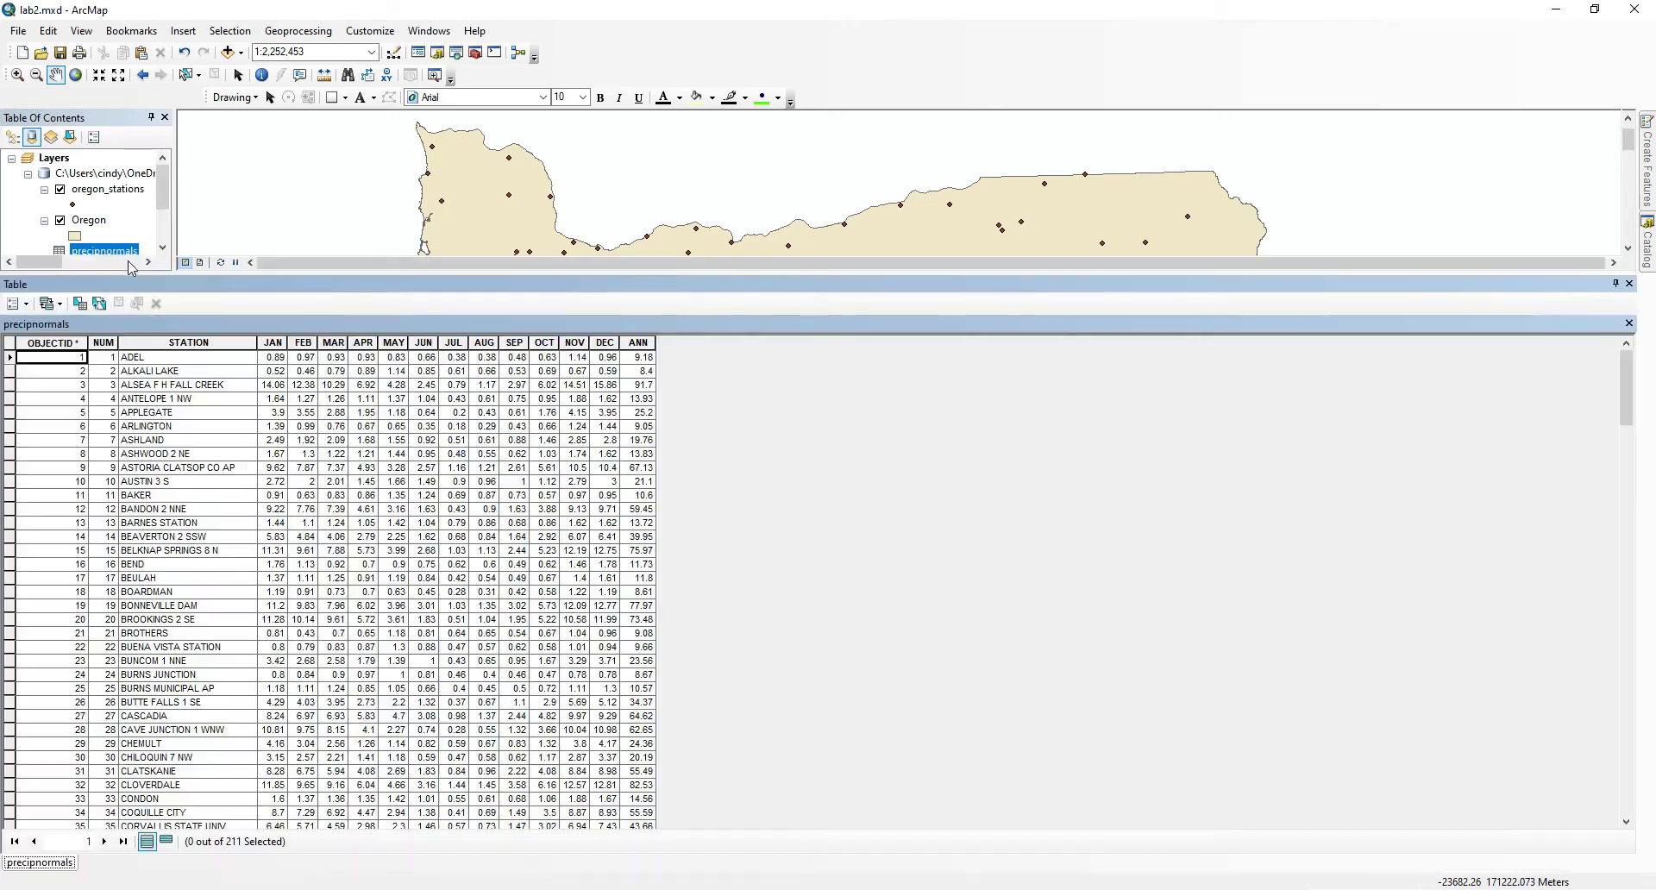
Compare the STATION field in the precipnormals table with the STATION_NA field in the oregon_stations attribute table.
left_click(203, 343)
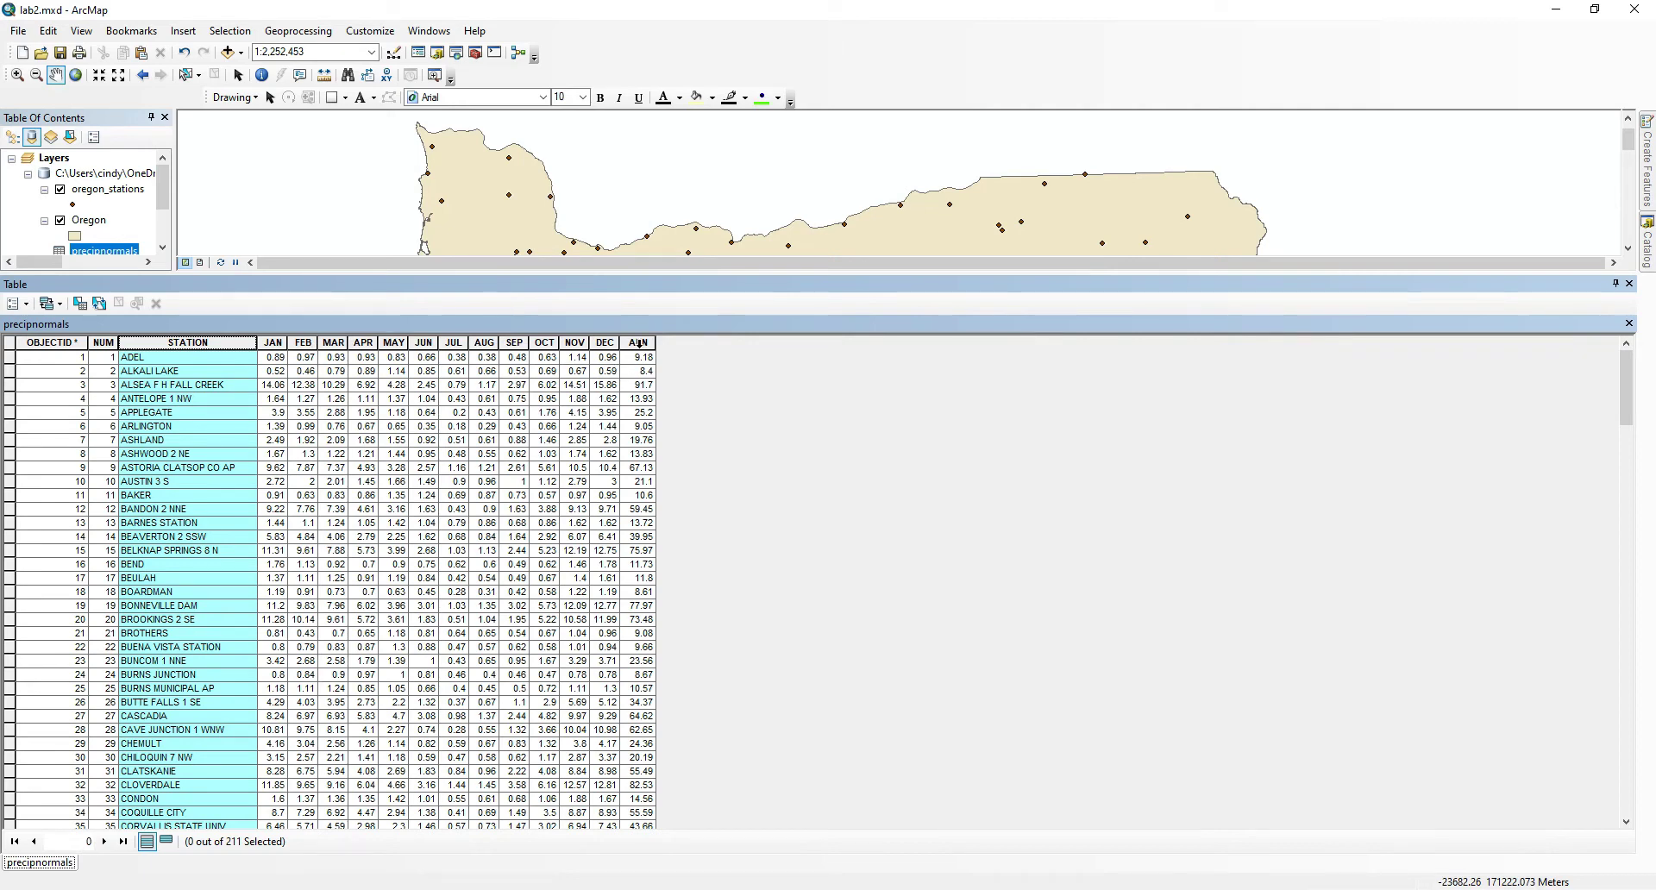
left_click(574, 372)
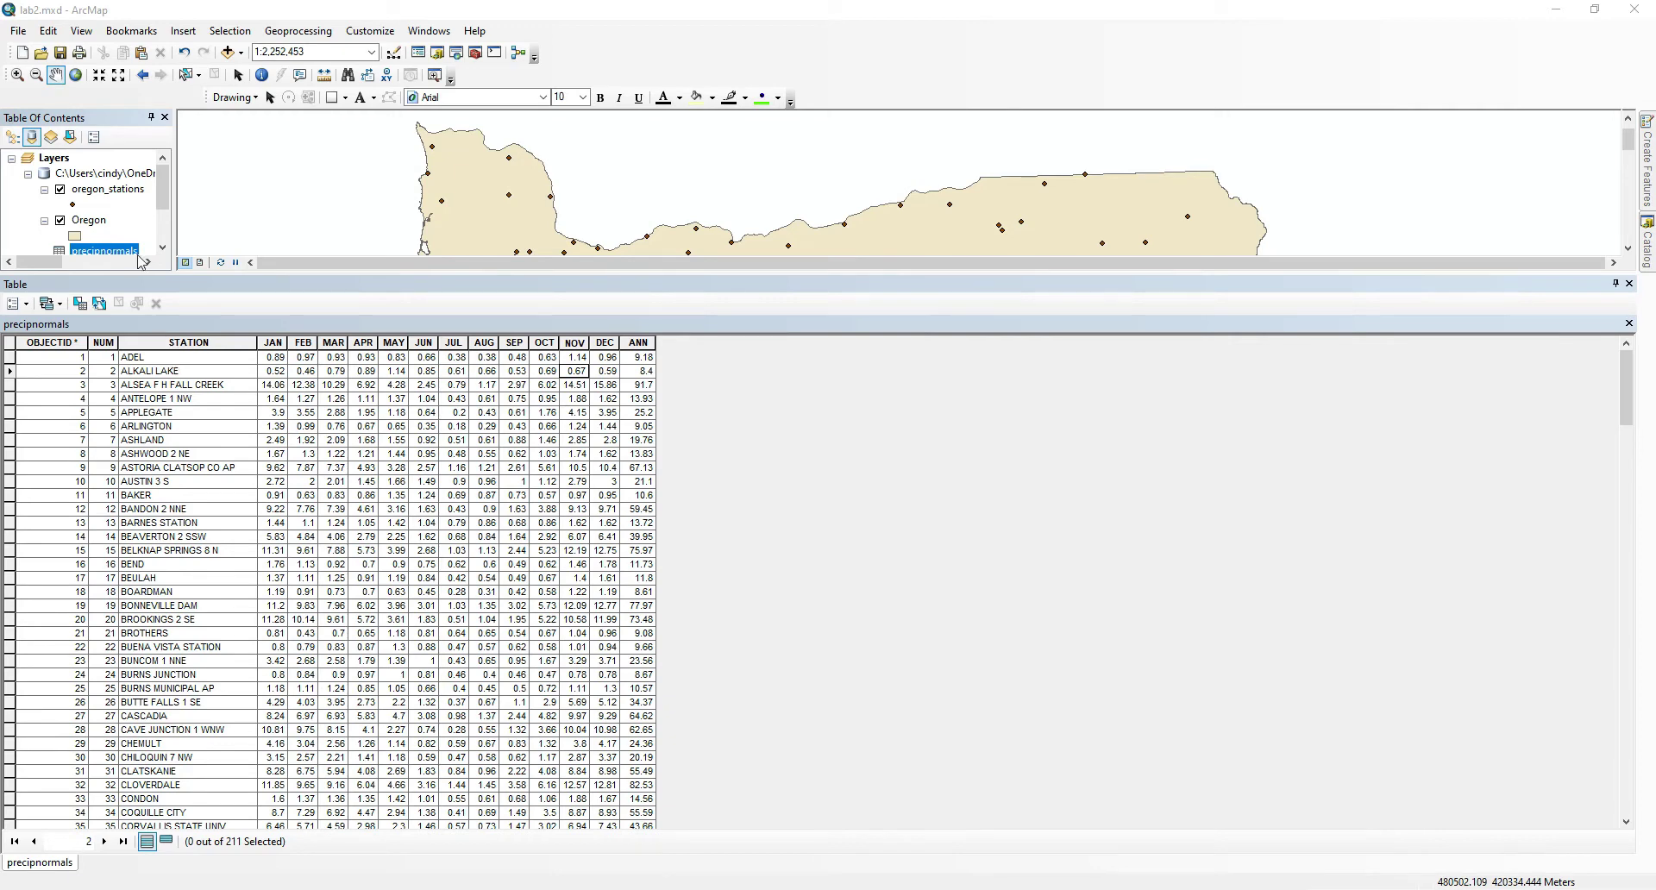
right_click(99, 192)
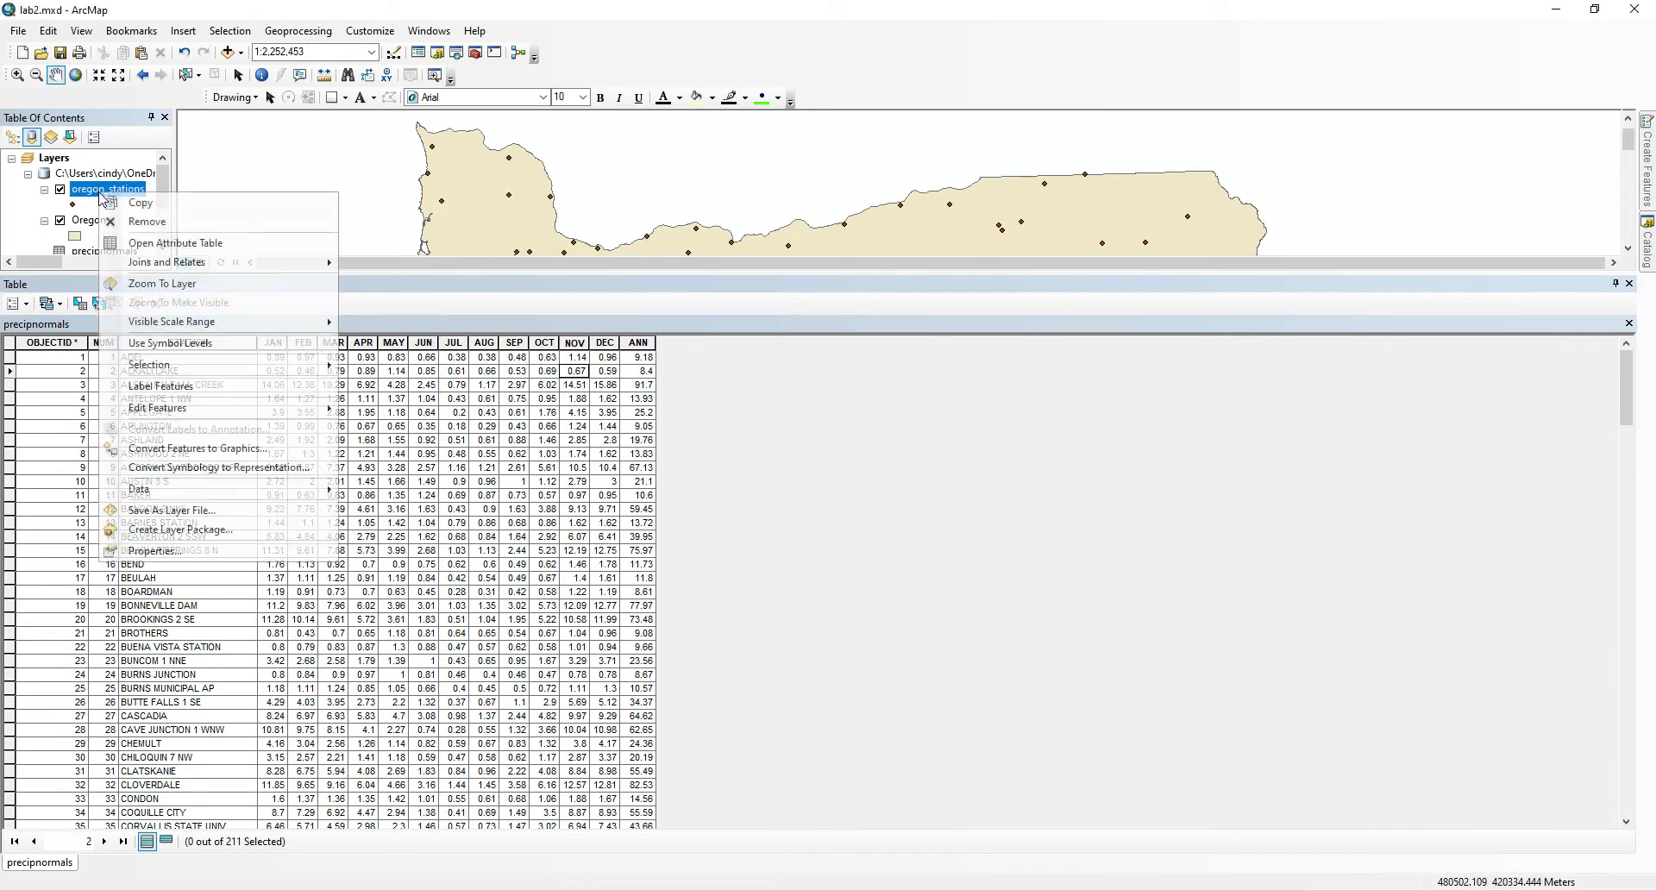
left_click(133, 243)
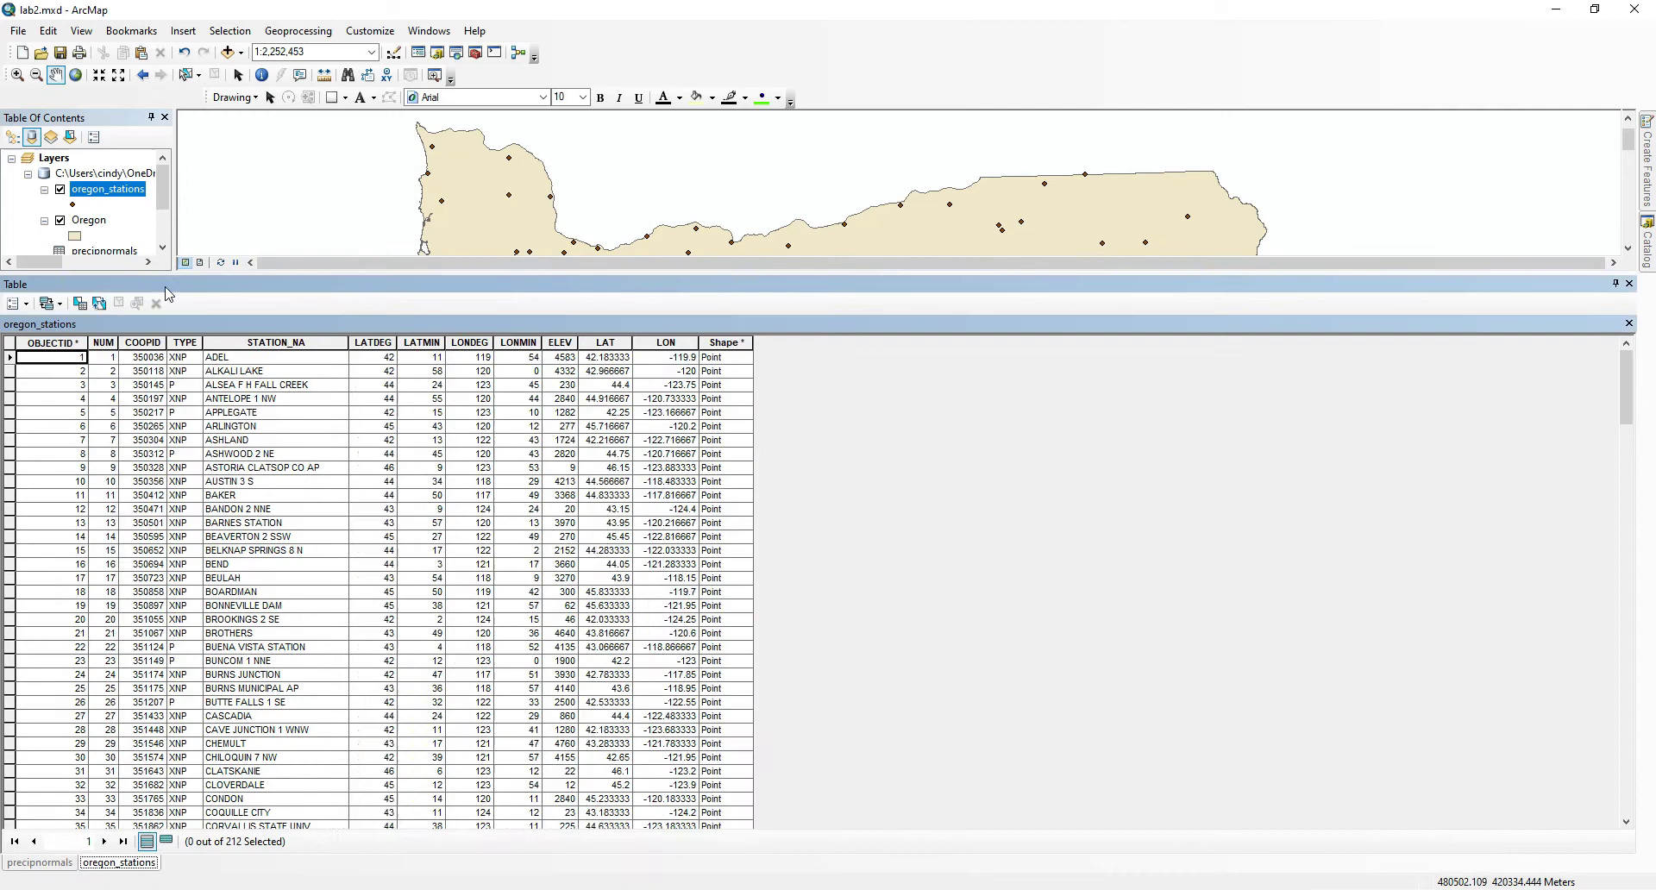
left_click(240, 343)
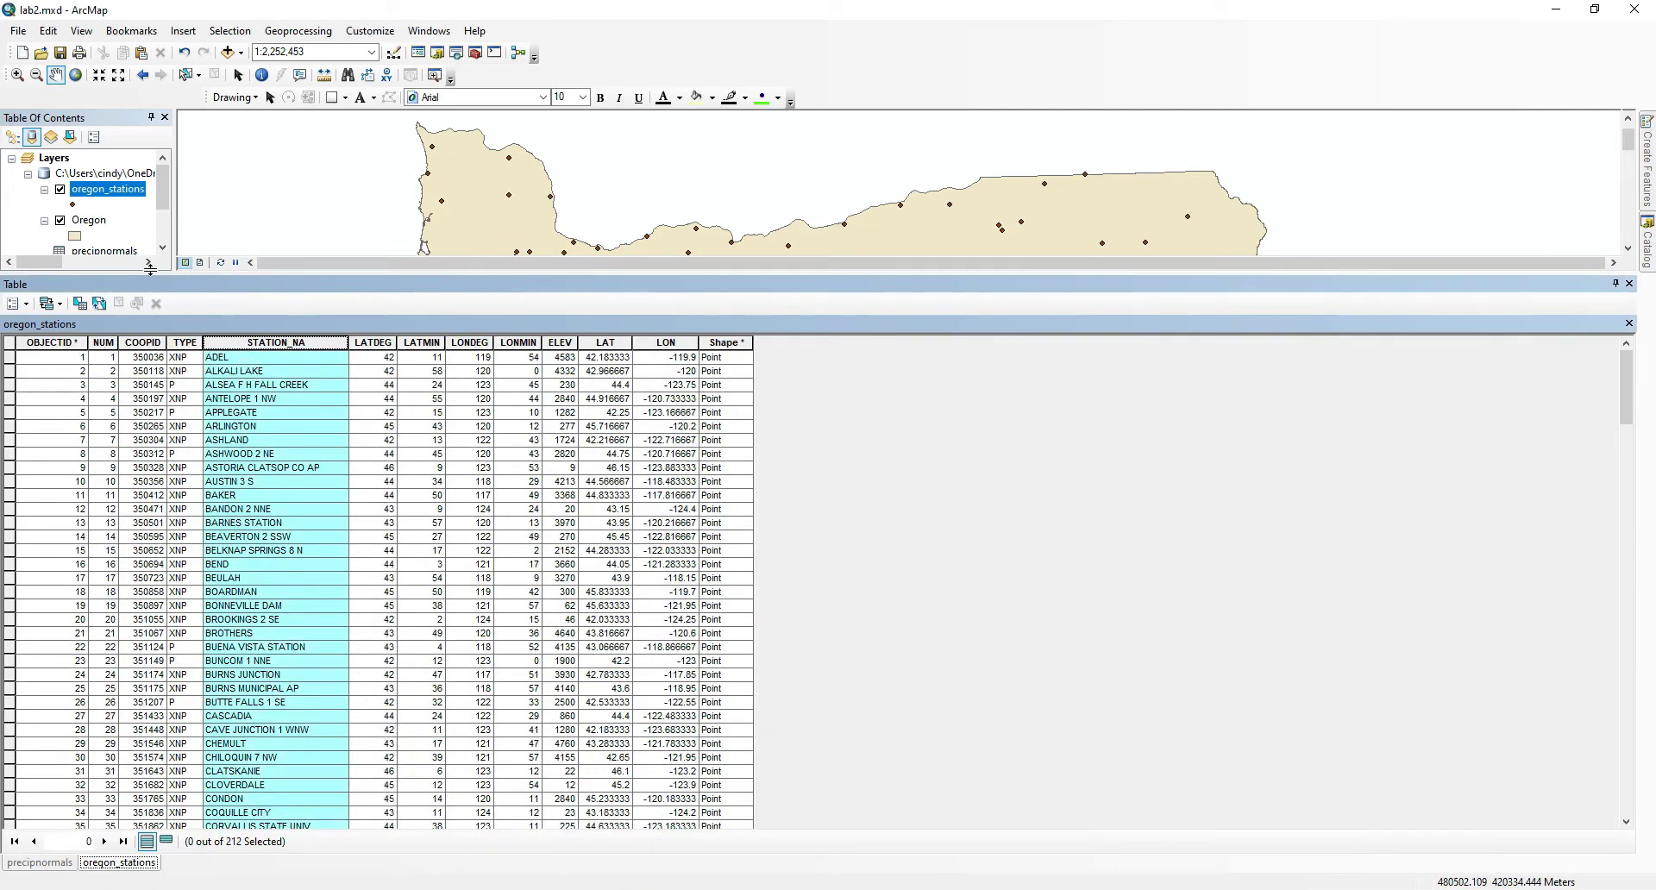
left_click(36, 865)
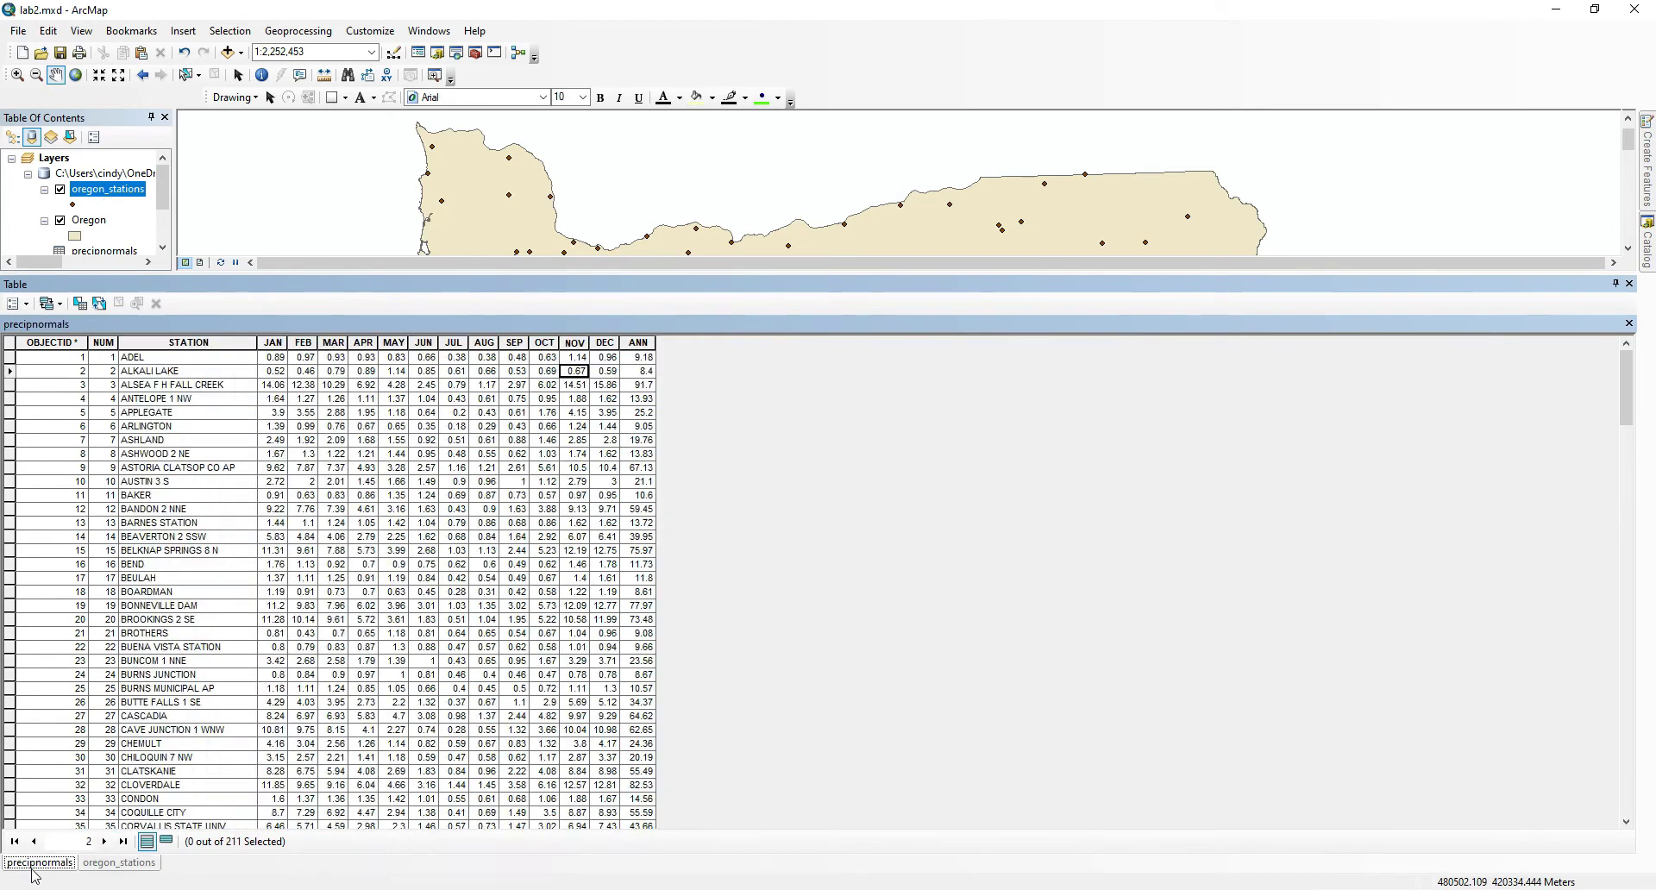
left_click(190, 344)
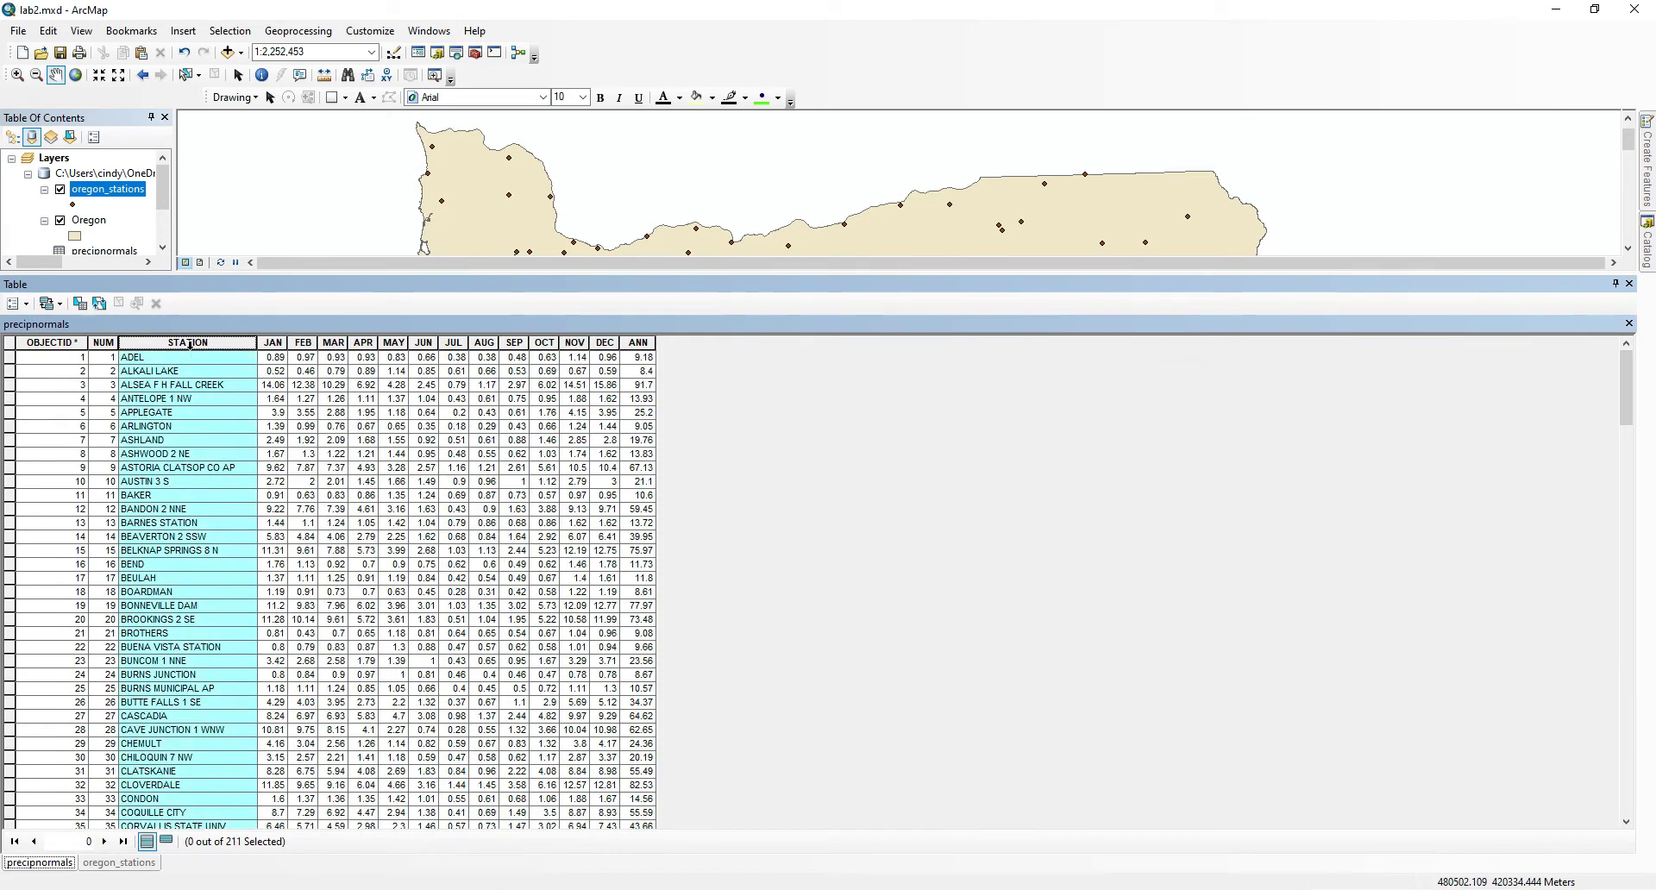
left_click(120, 865)
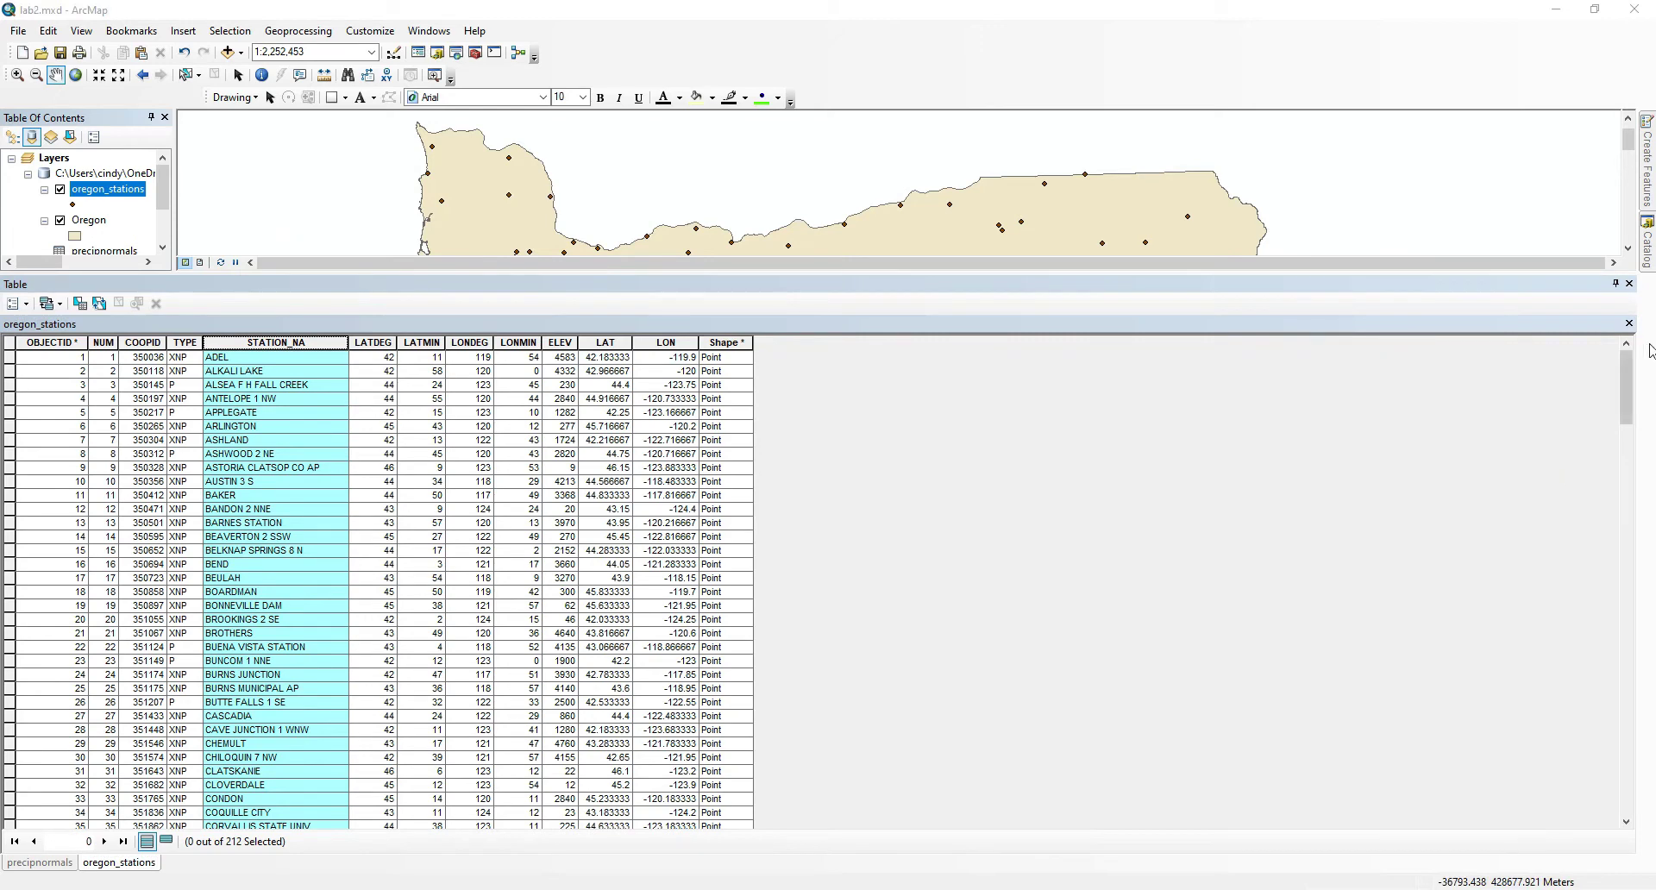
left_click(1629, 284)
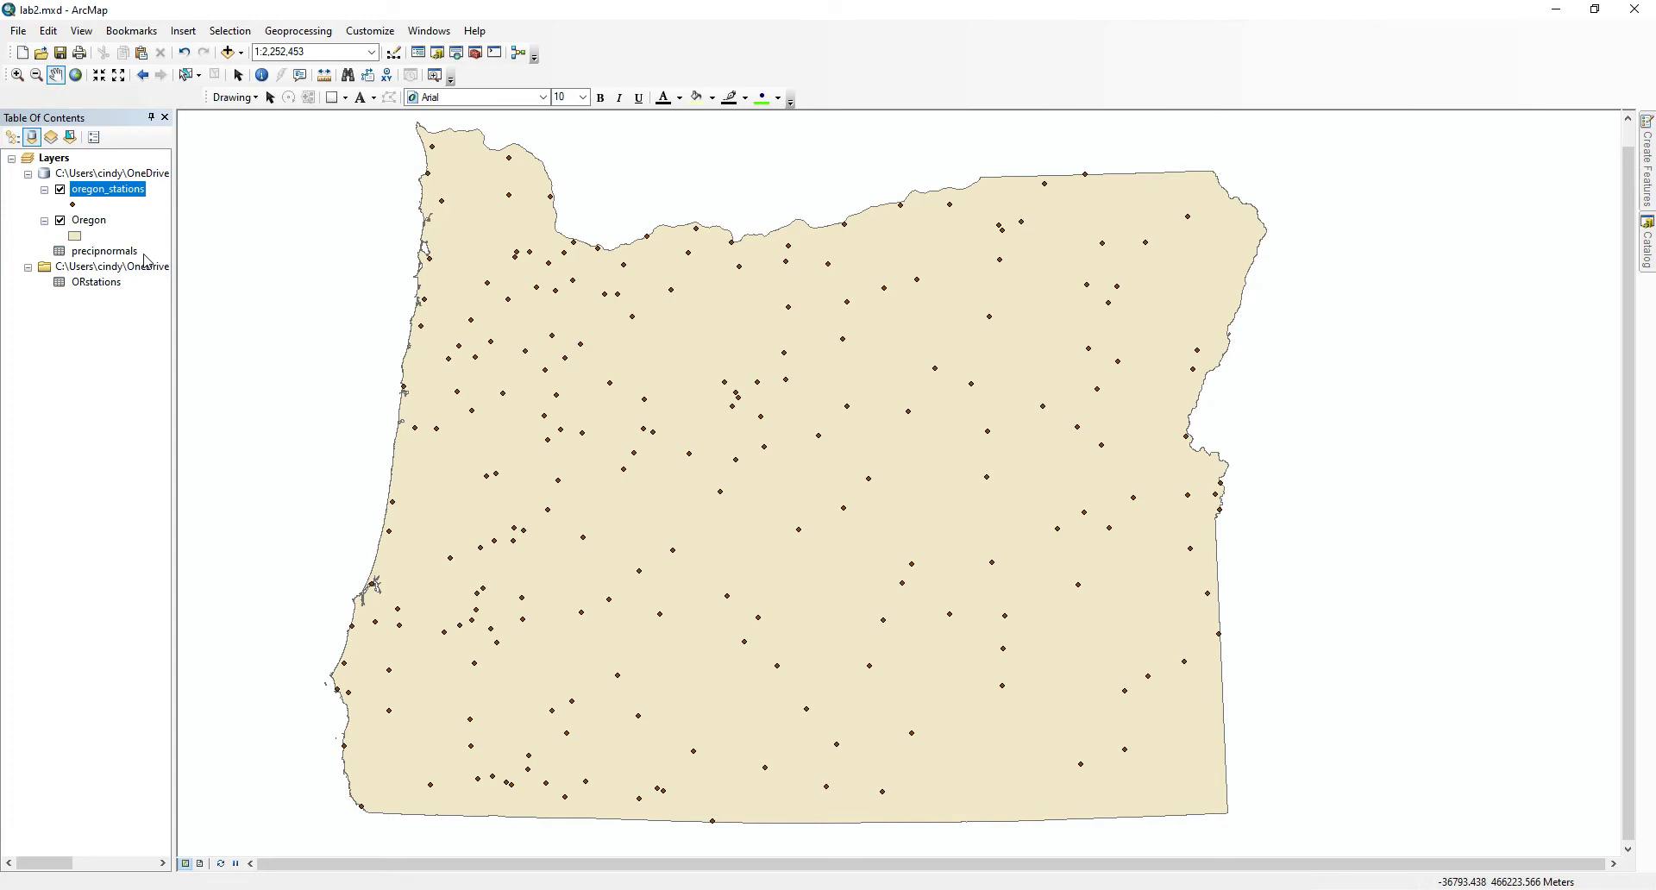
Join the precipnormals table to the oregon_stations layer, matching STATION_NA to STATION and keeping all records.
right_click(124, 195)
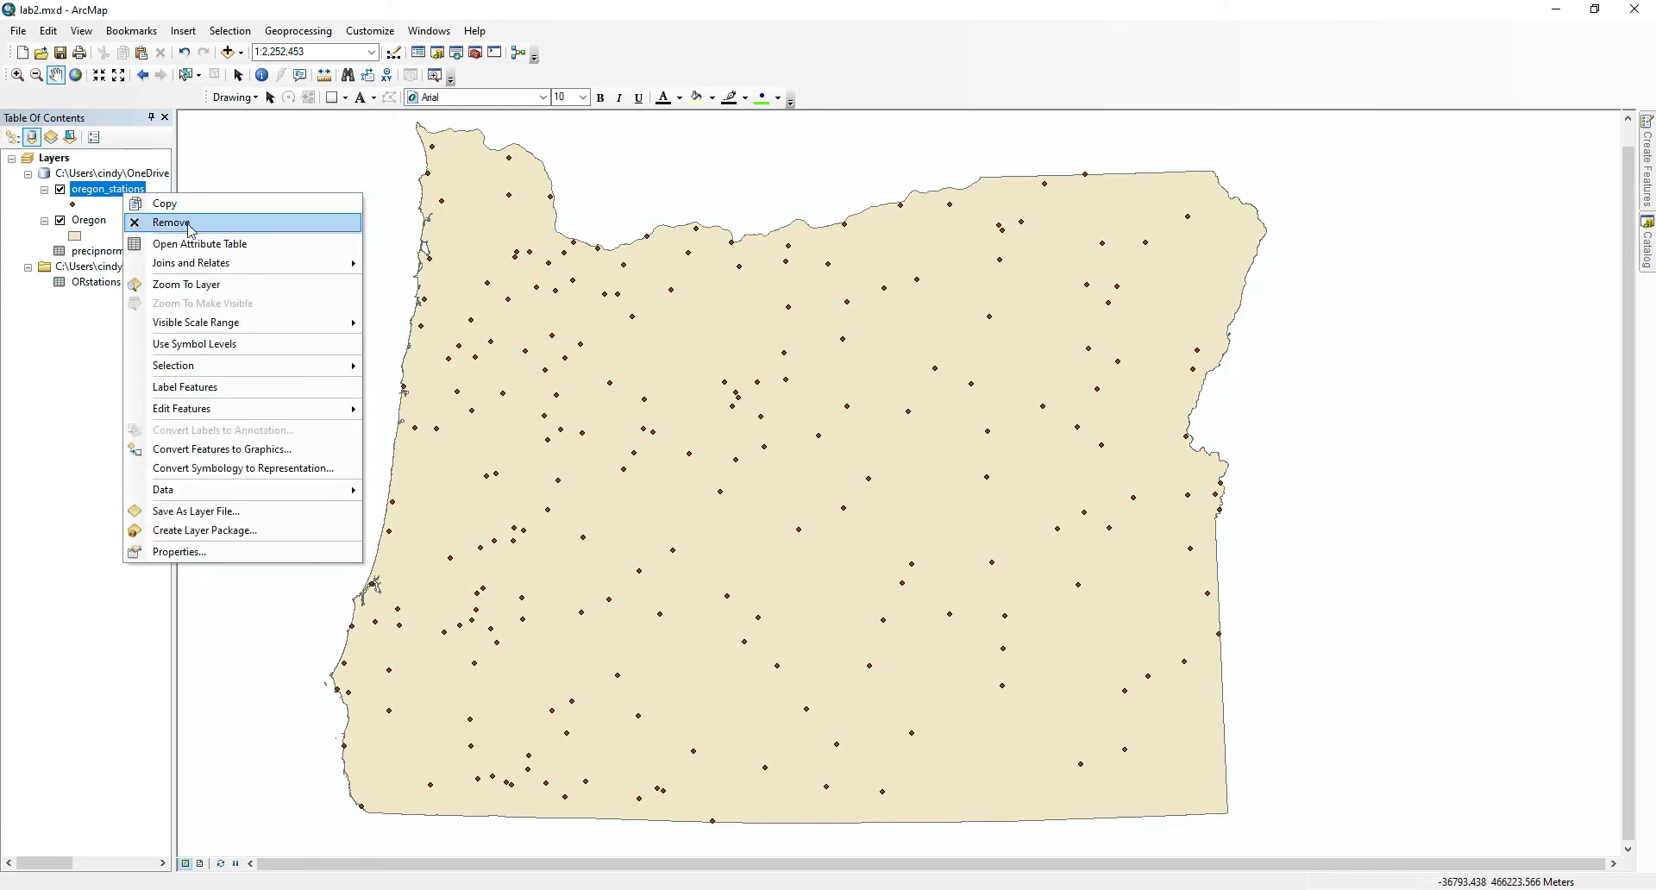
mouse_move(267, 264)
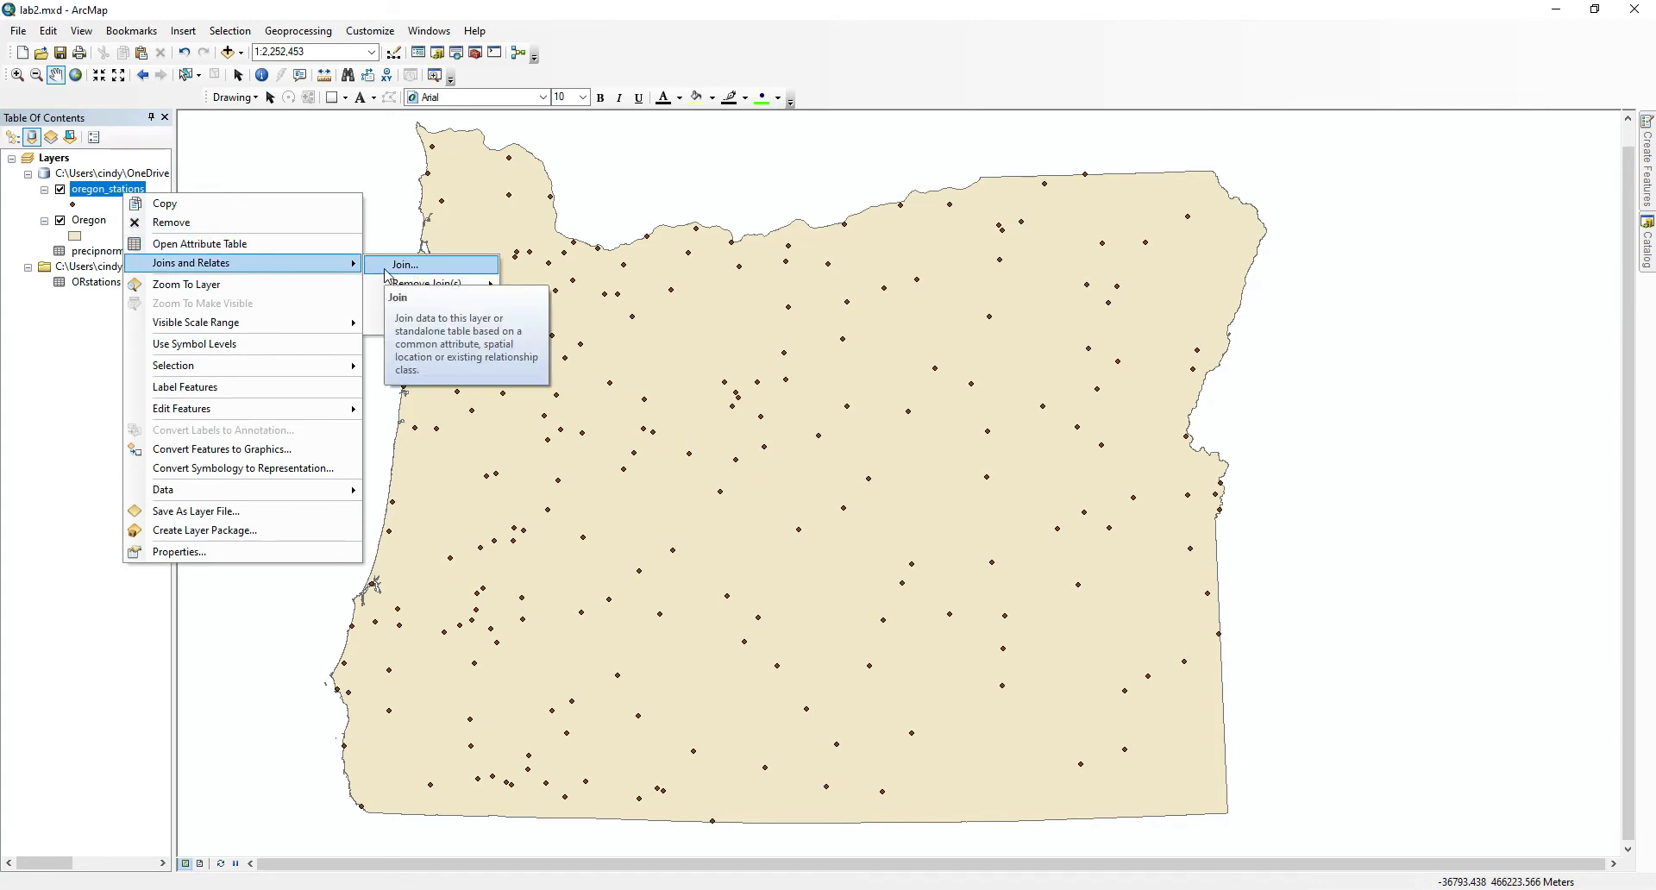
left_click(386, 271)
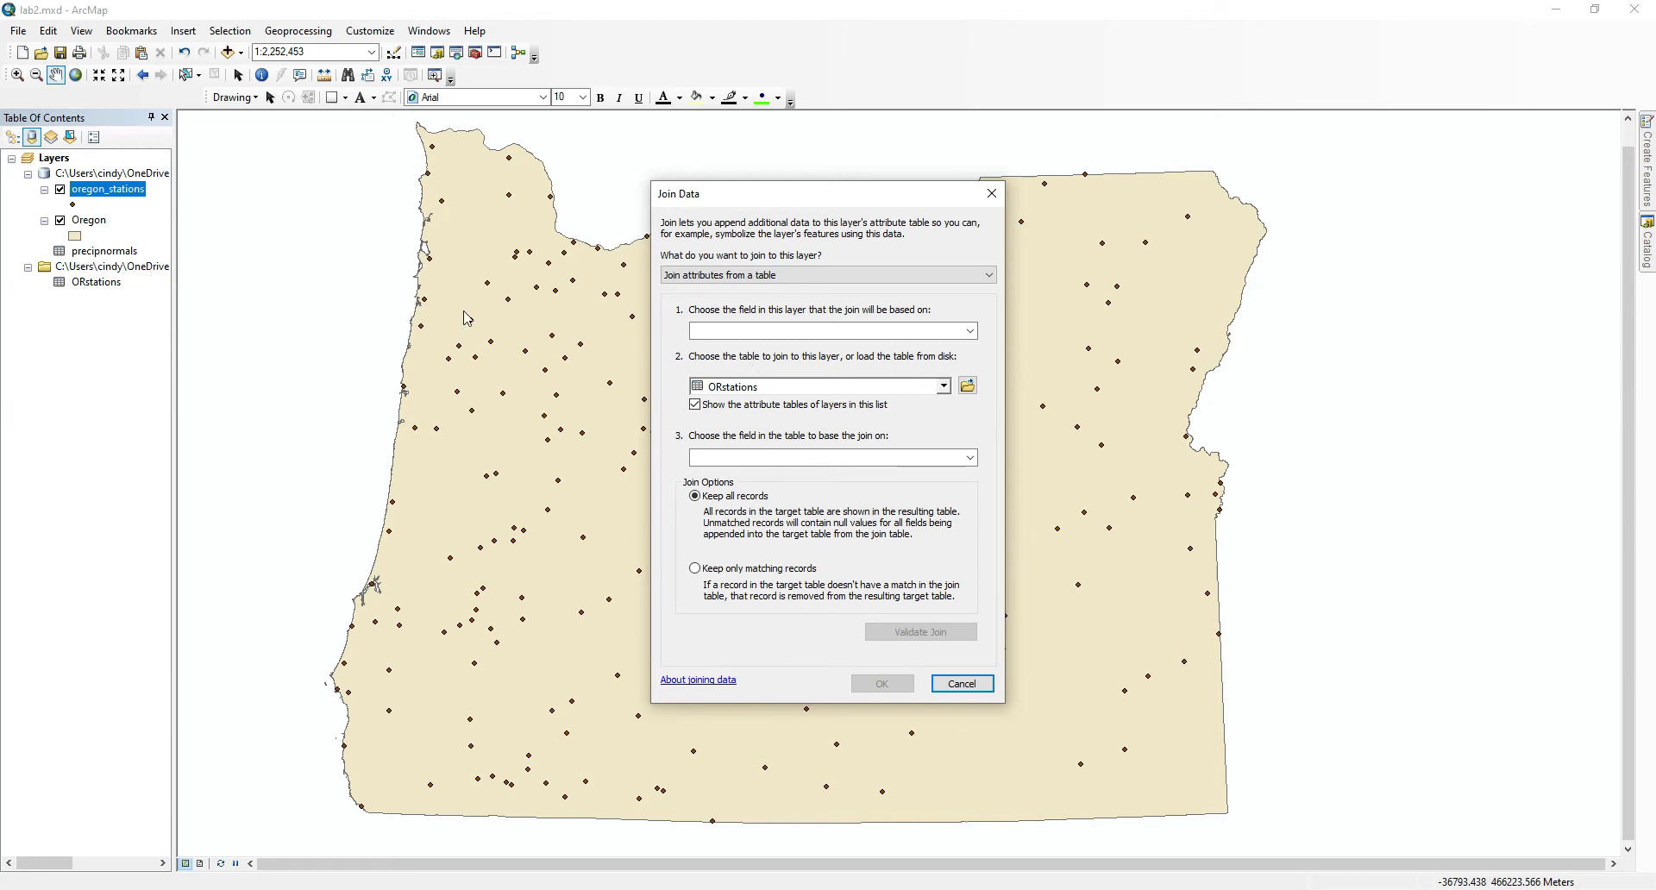
left_click(763, 390)
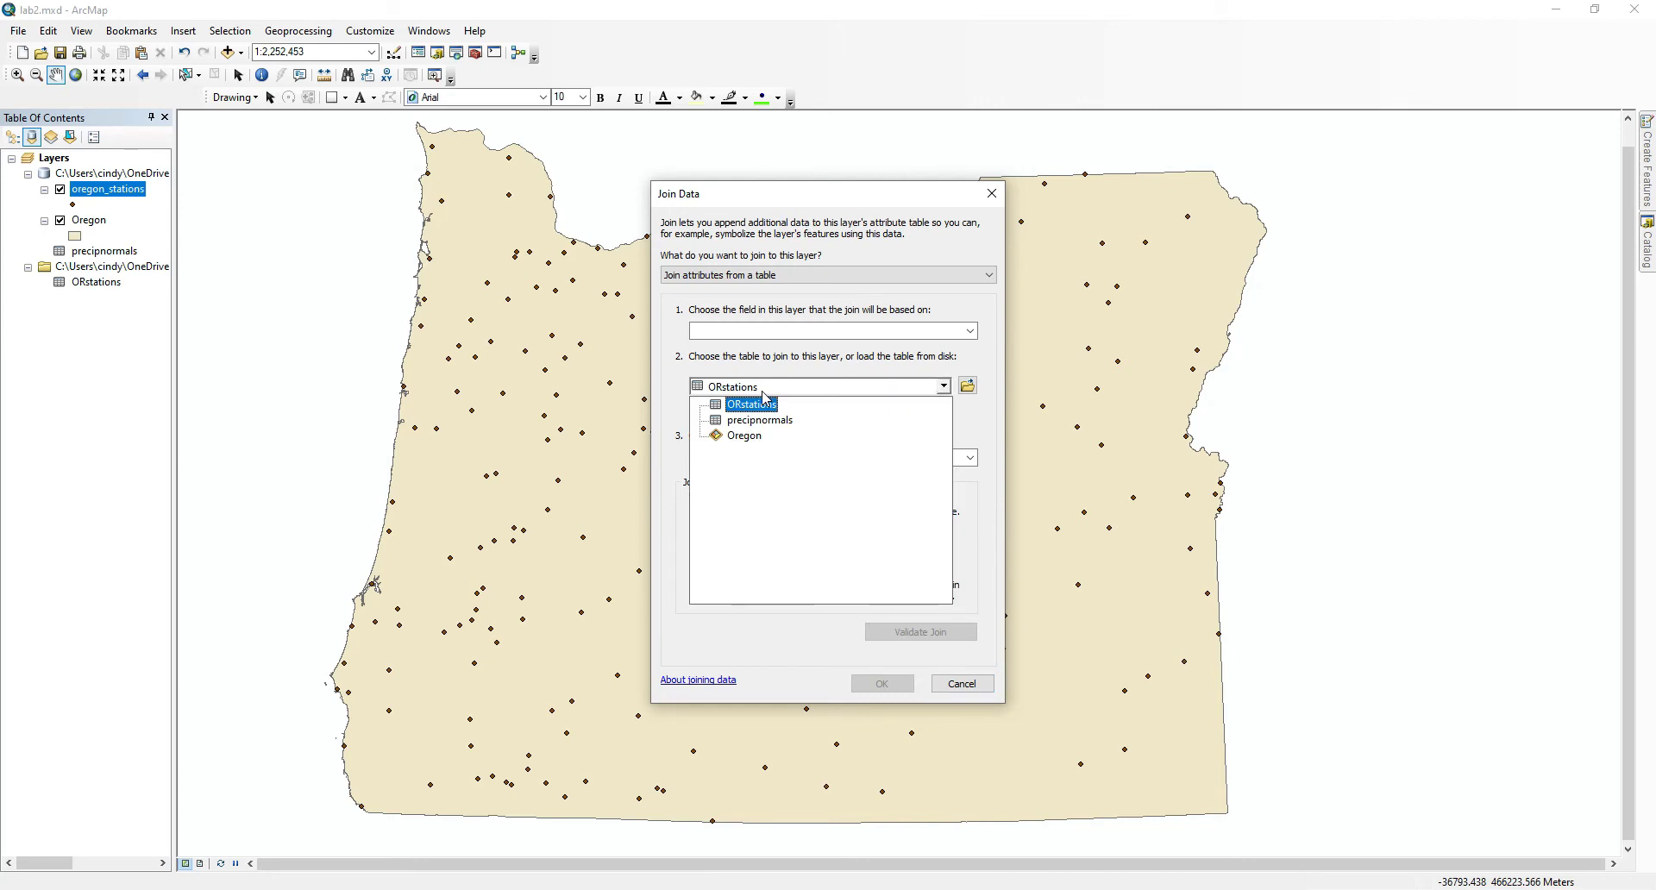
left_click(765, 421)
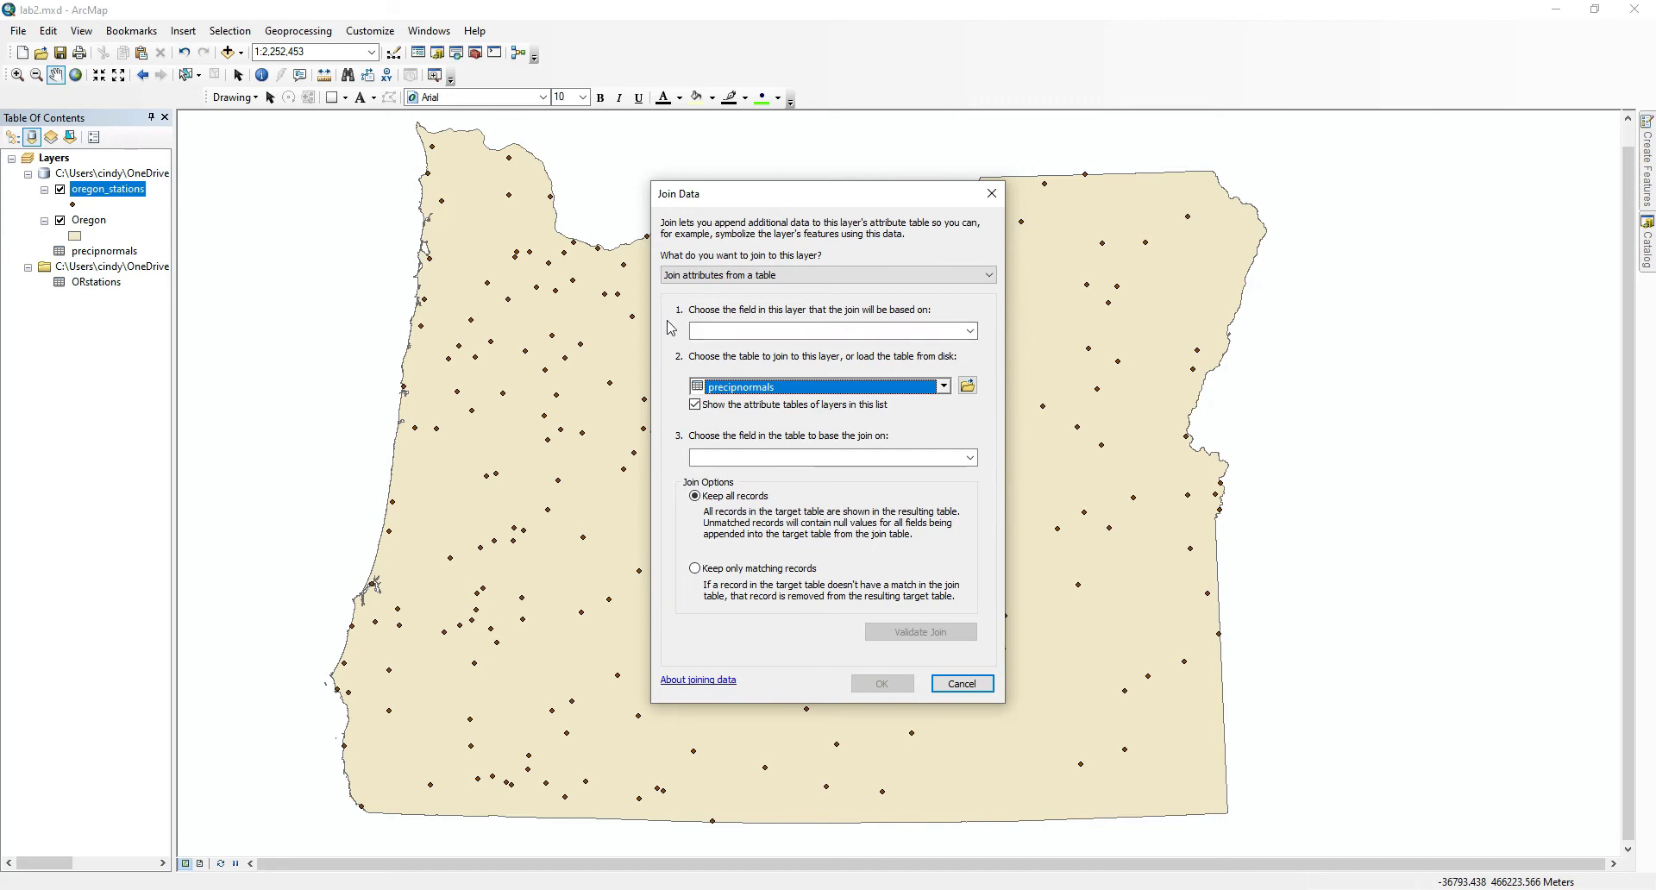
left_click(802, 339)
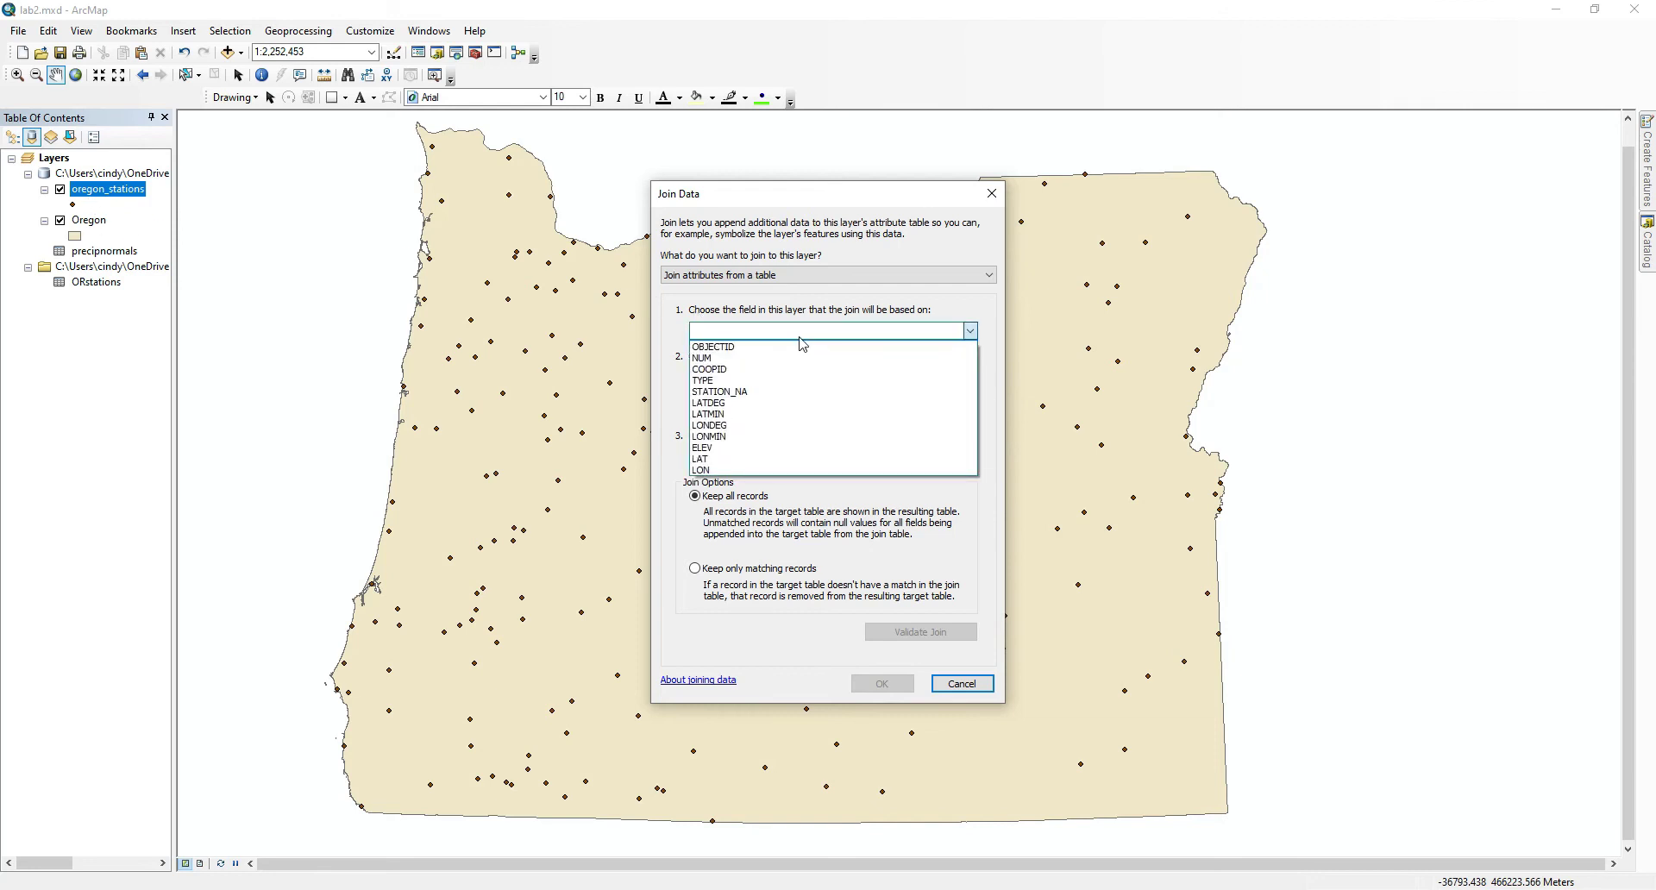
left_click(802, 392)
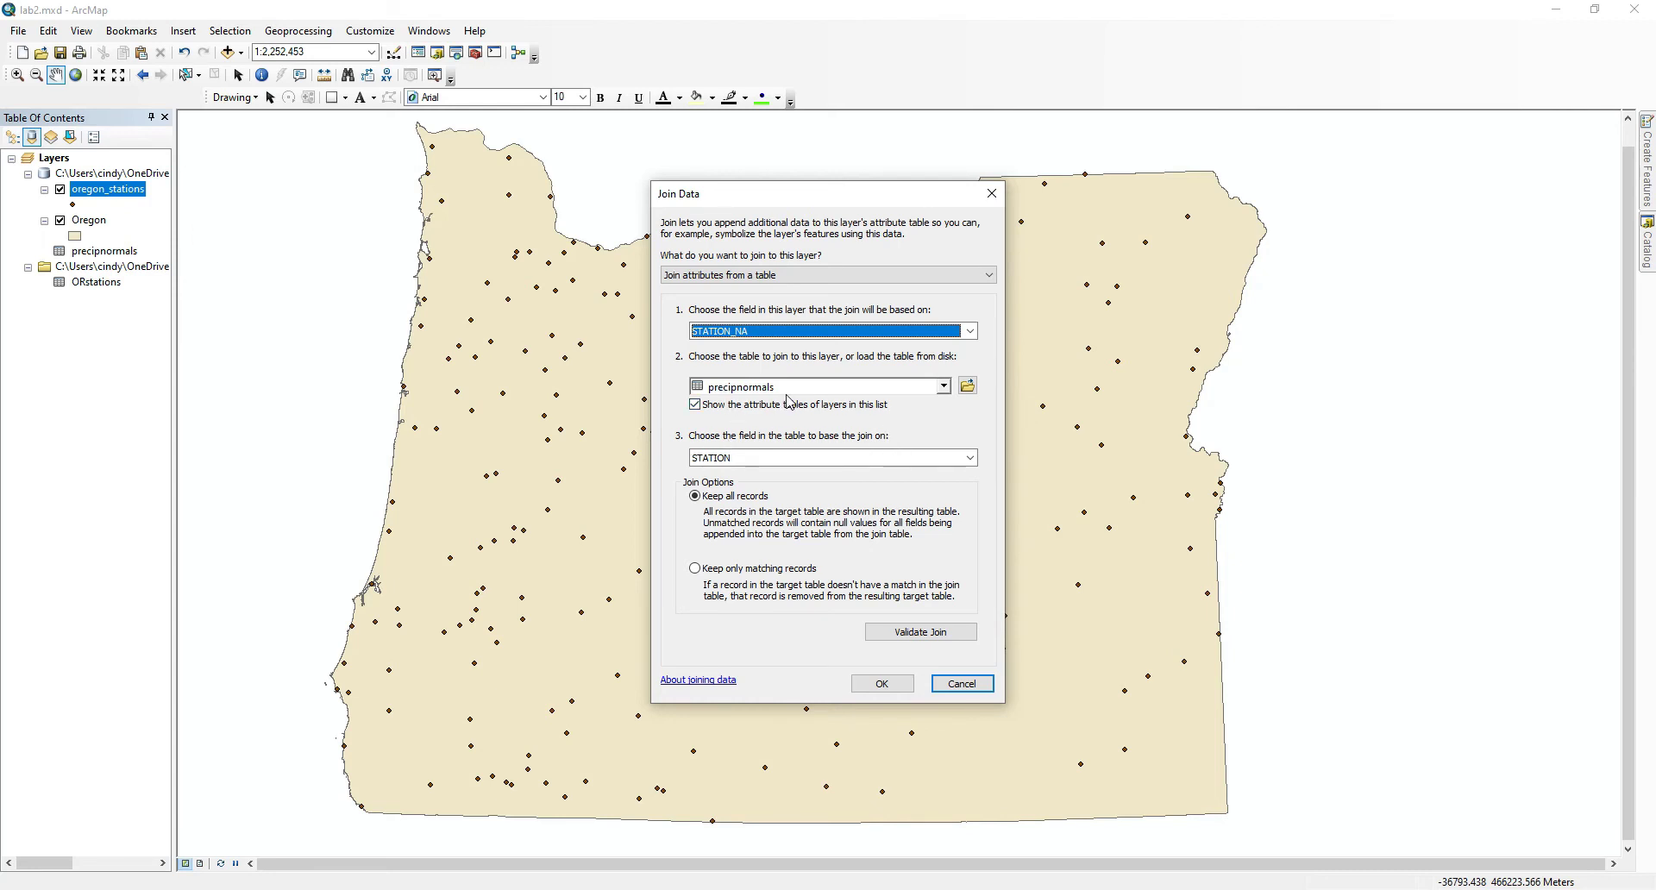
left_click(765, 458)
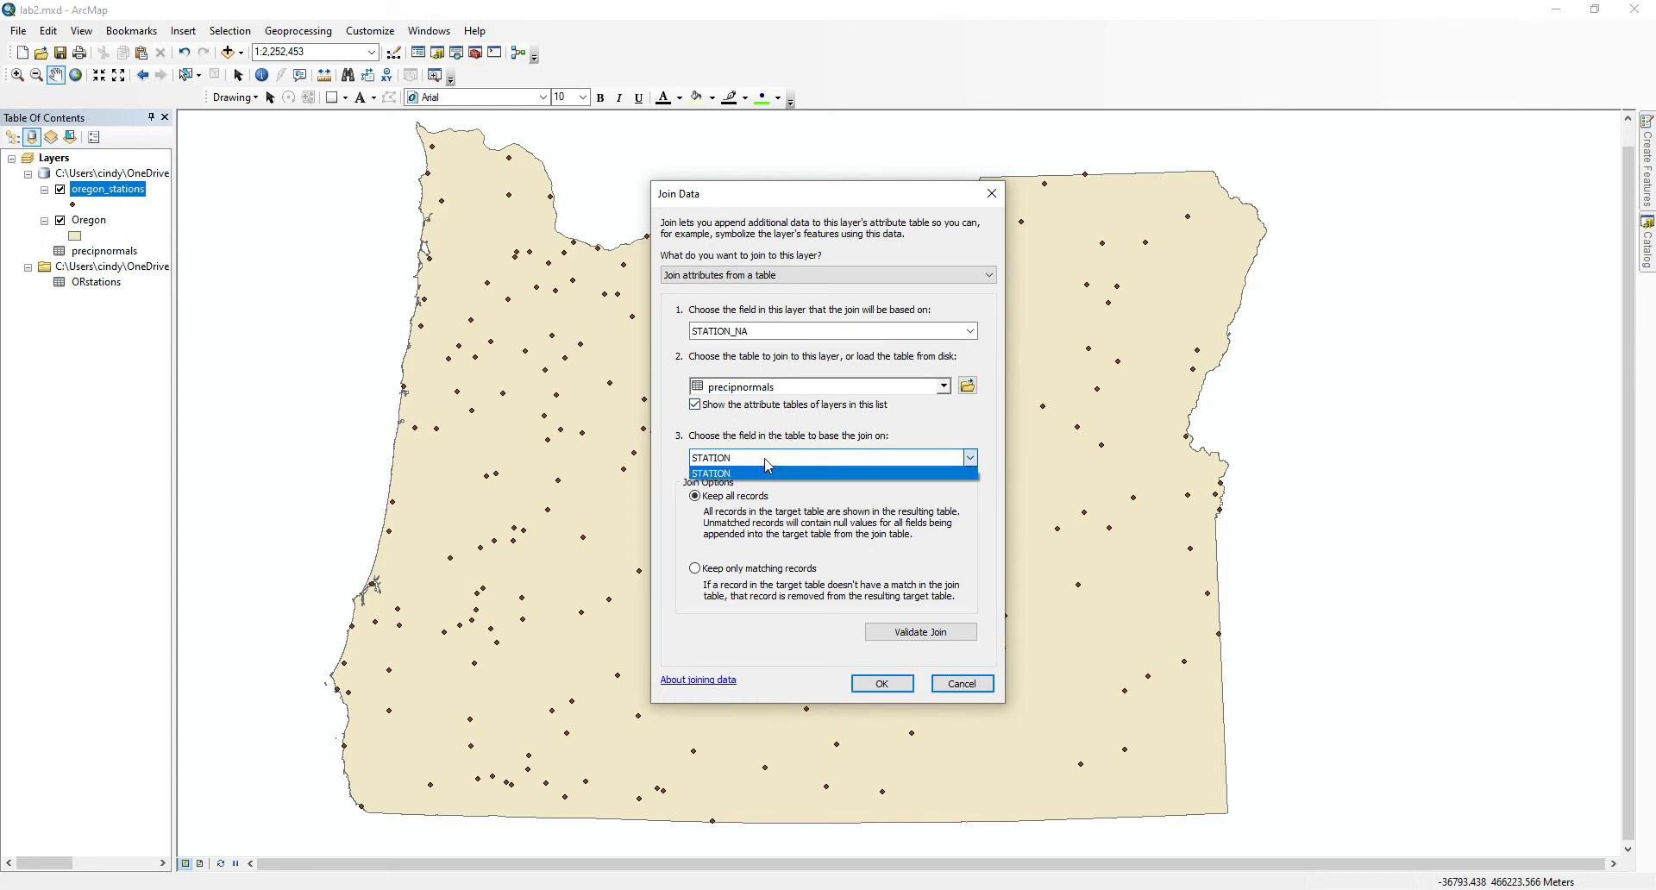
left_click(770, 475)
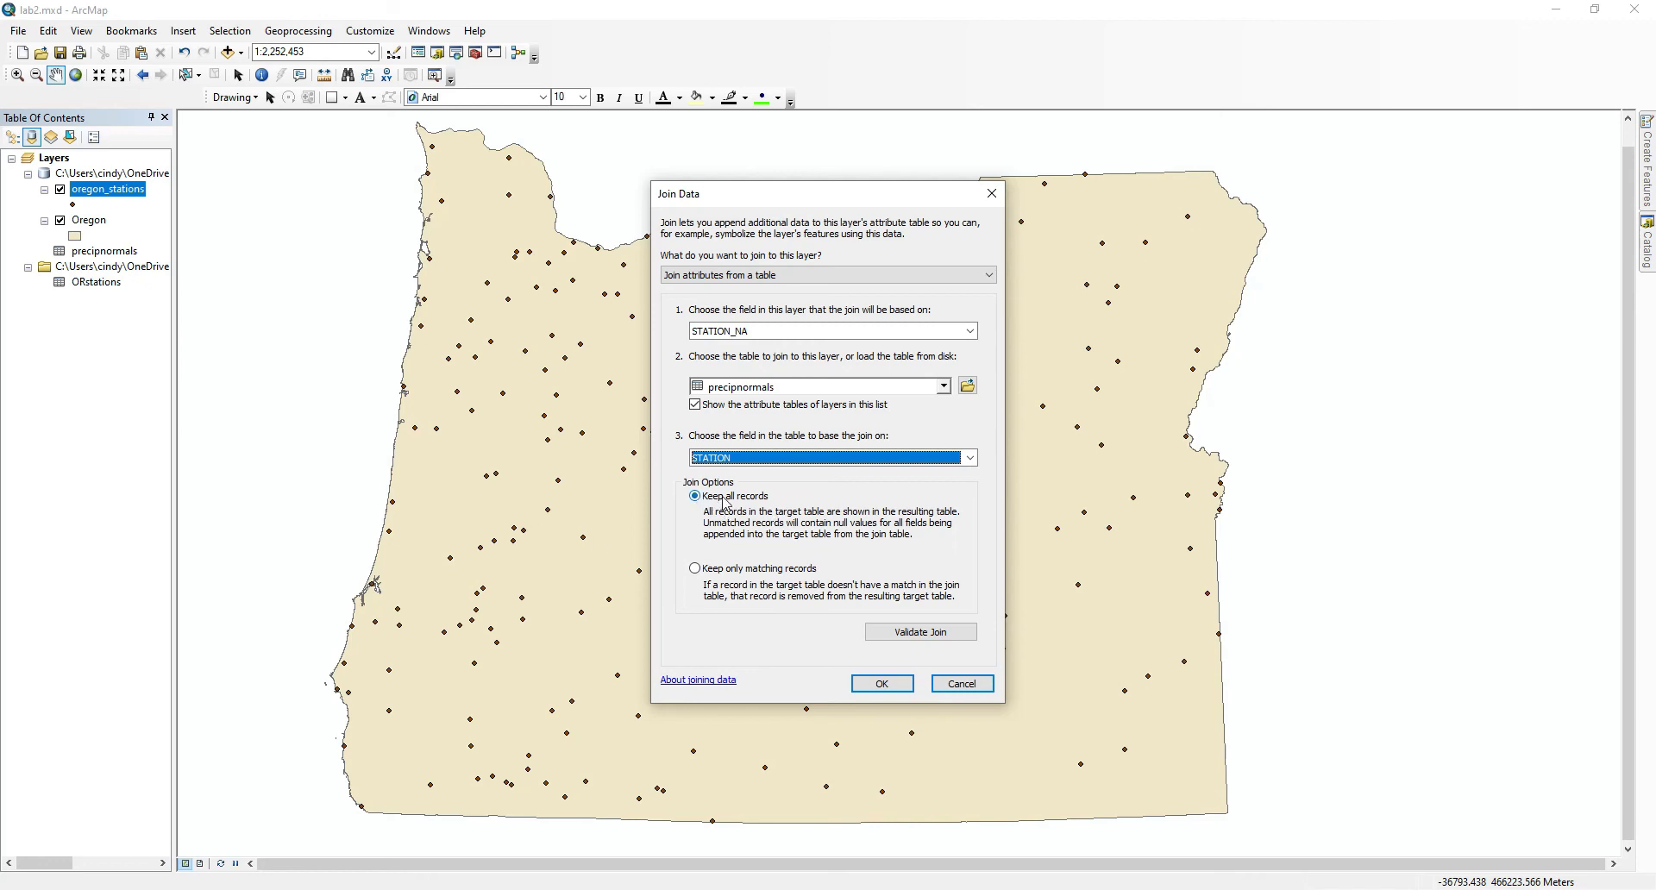
left_click(898, 687)
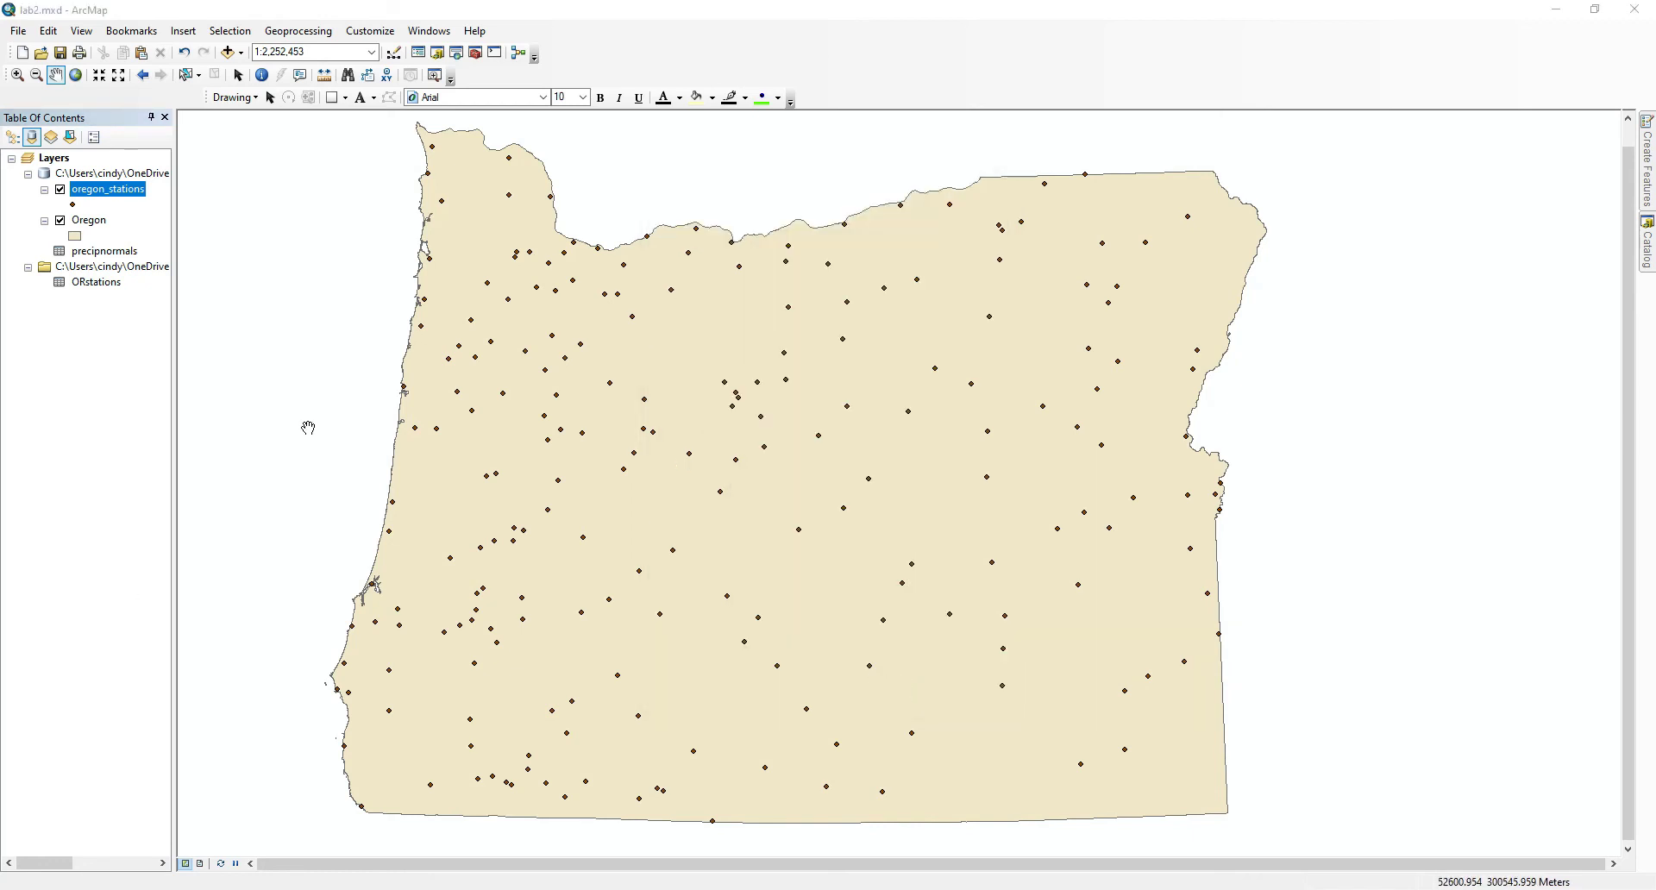
Inspect the joined precipitation fields in the oregon_stations attribute table, and close the table.
right_click(116, 193)
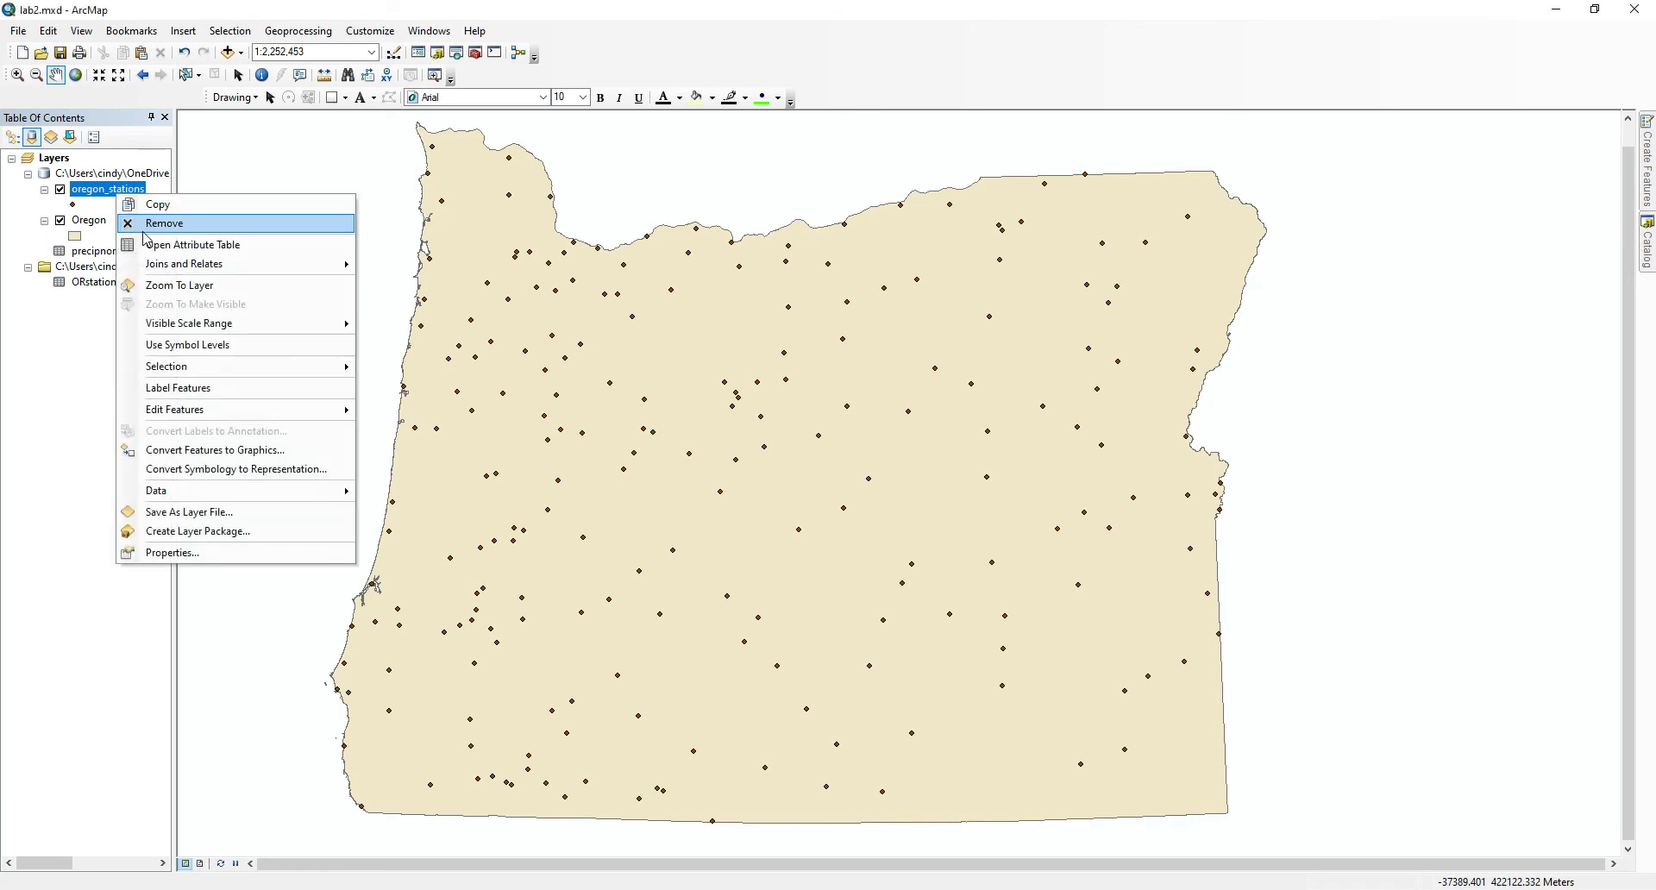
left_click(149, 246)
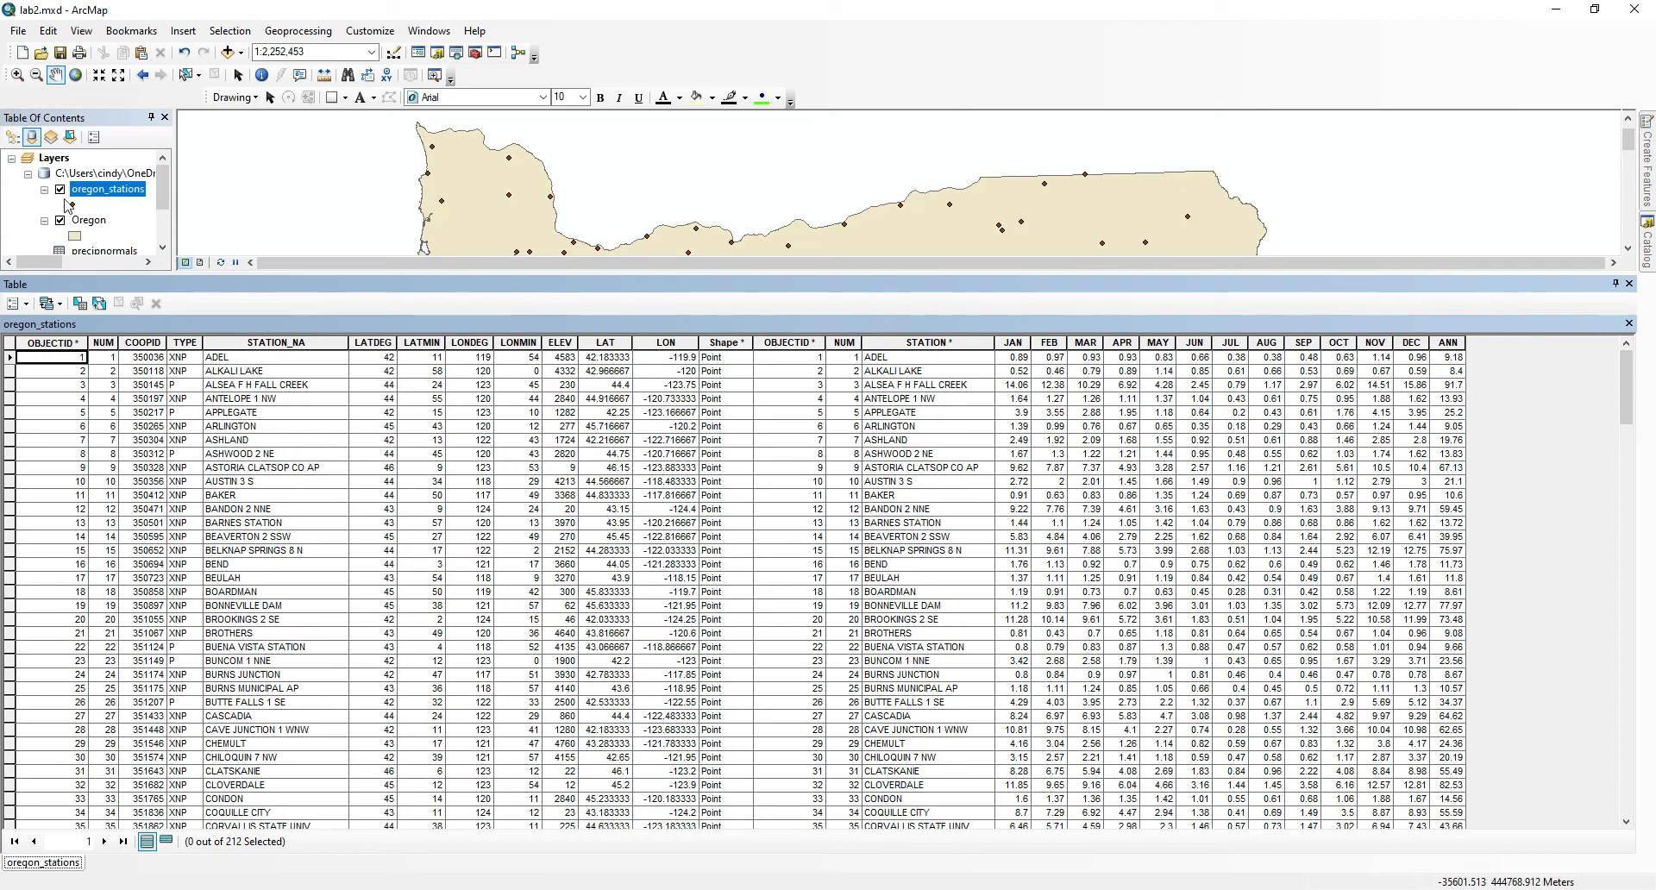
left_click(108, 251)
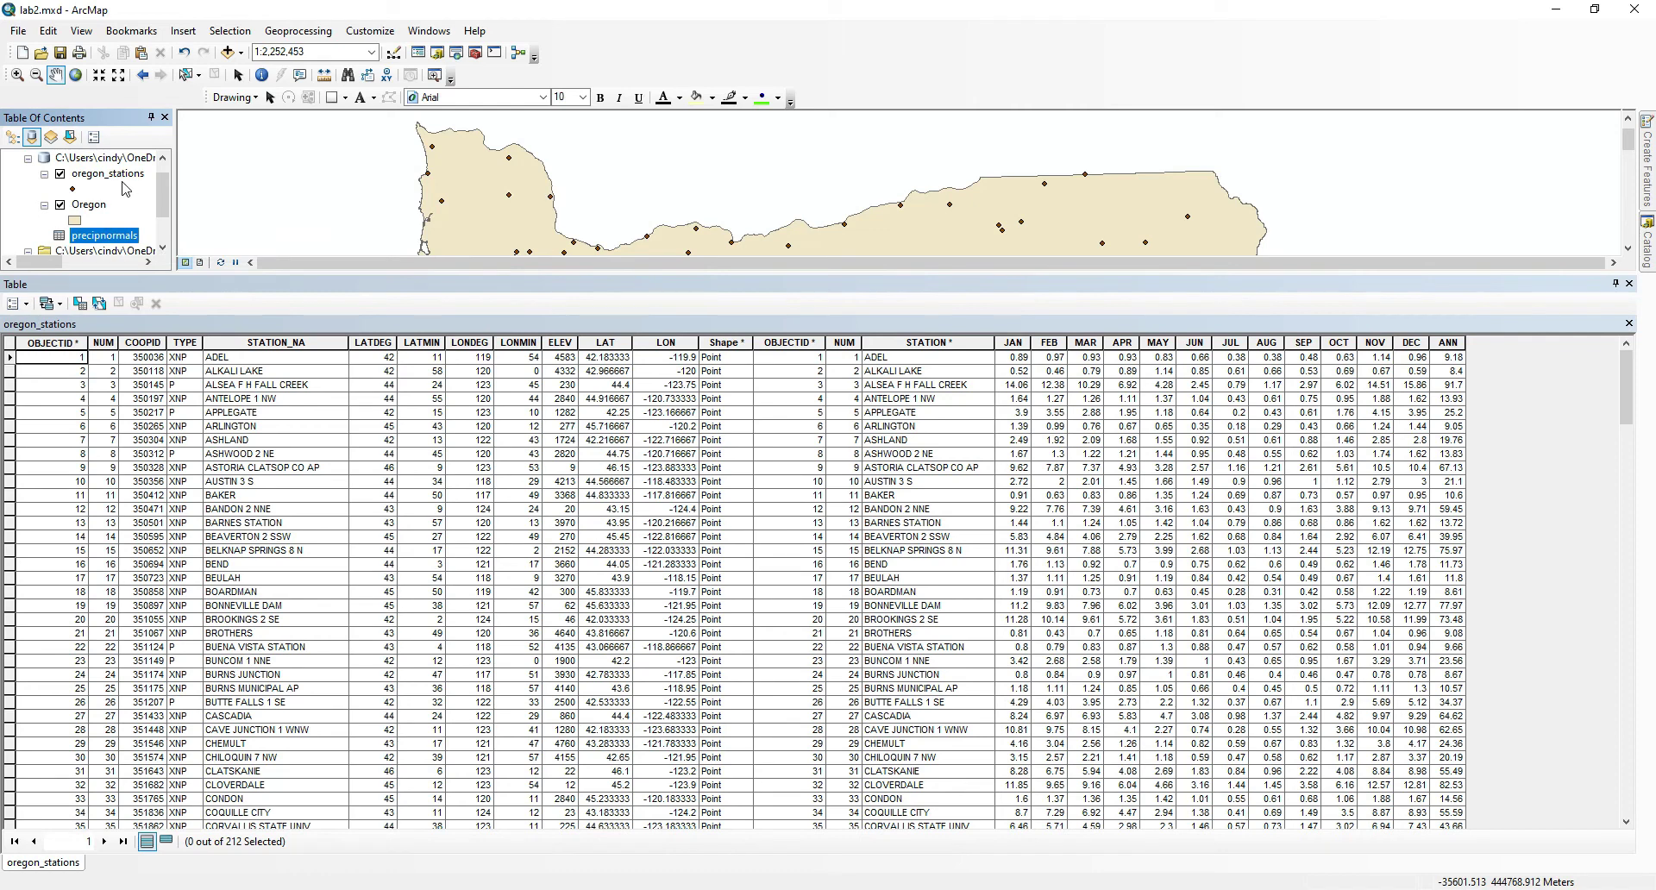
left_click(276, 342)
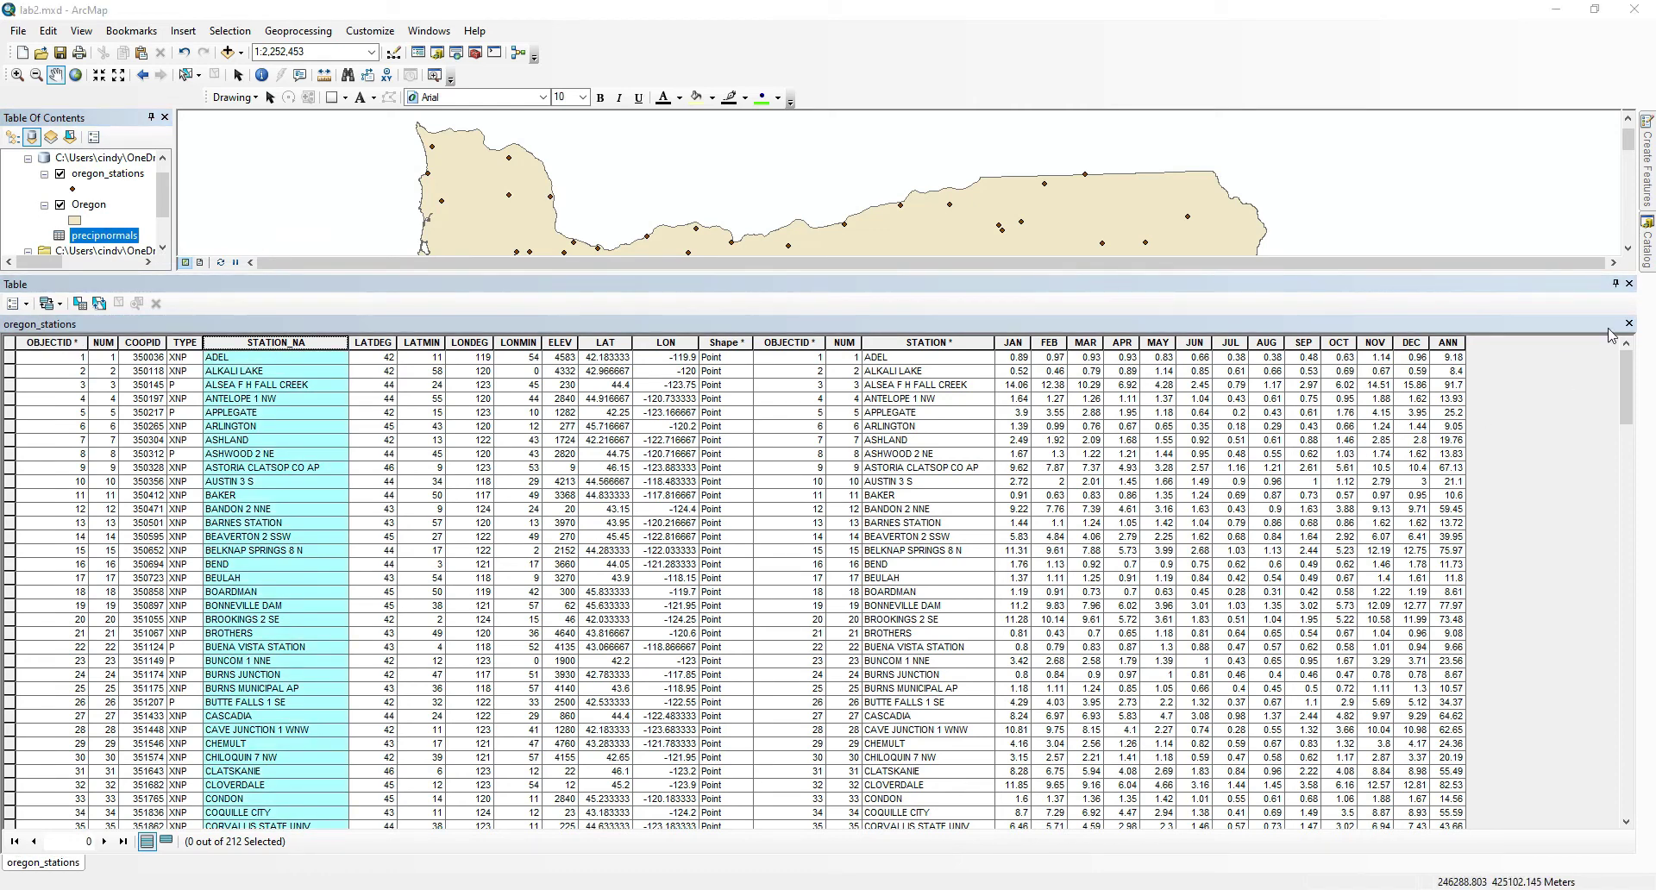
left_click(1629, 285)
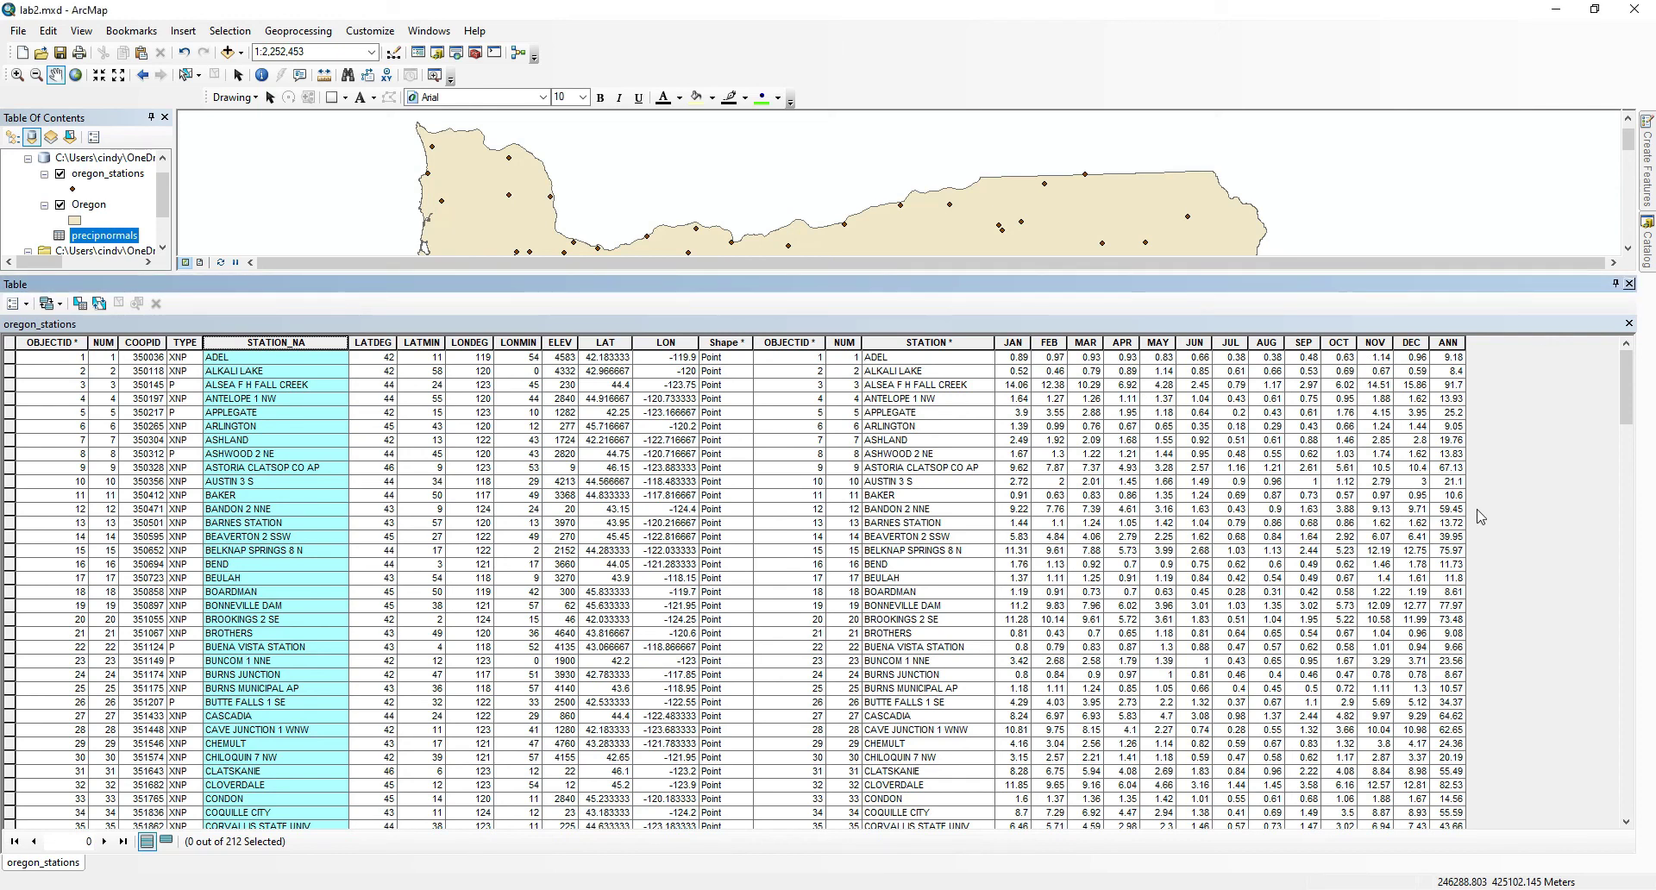
left_click(1629, 285)
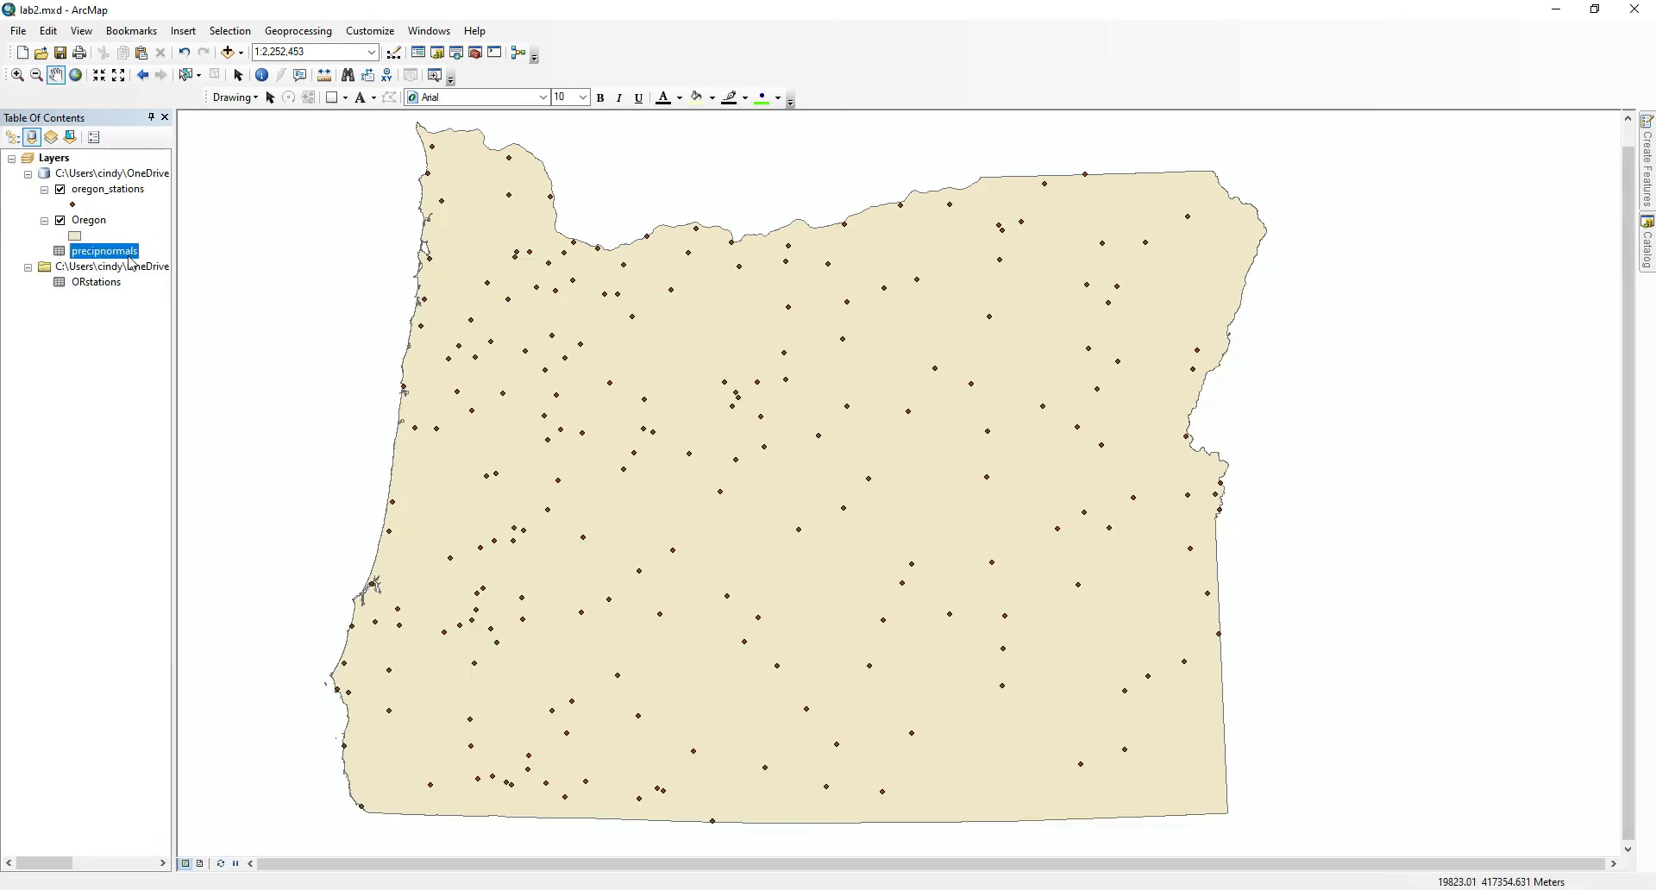
Set the oregon_stations layer's symbology to graduated colors based on the ANN field.
right_click(135, 191)
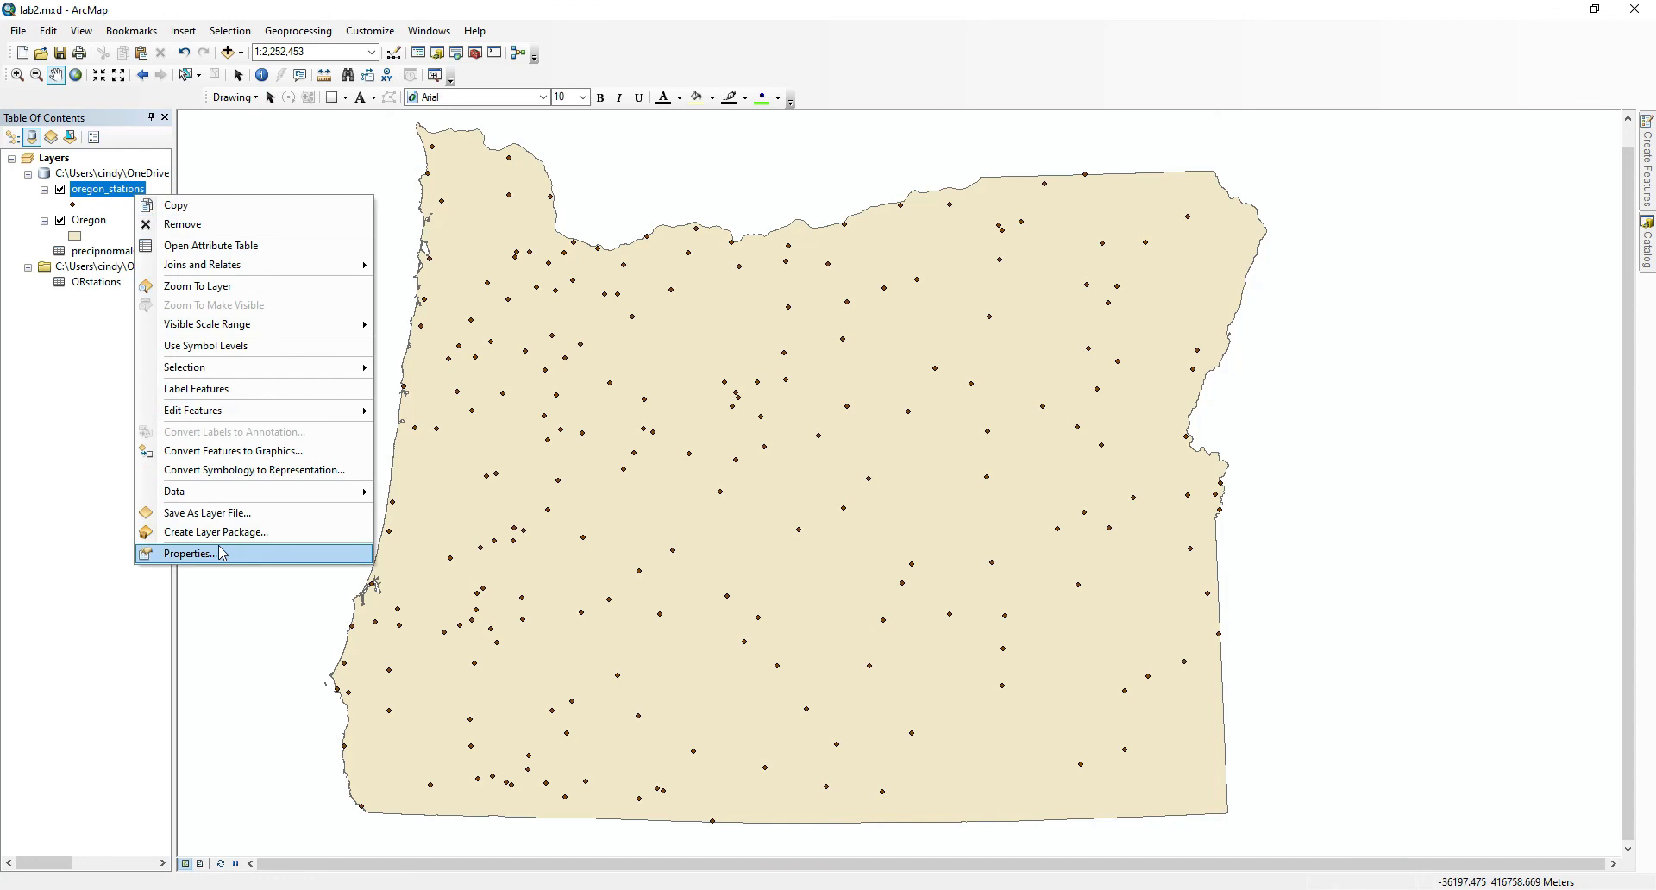
left_click(221, 553)
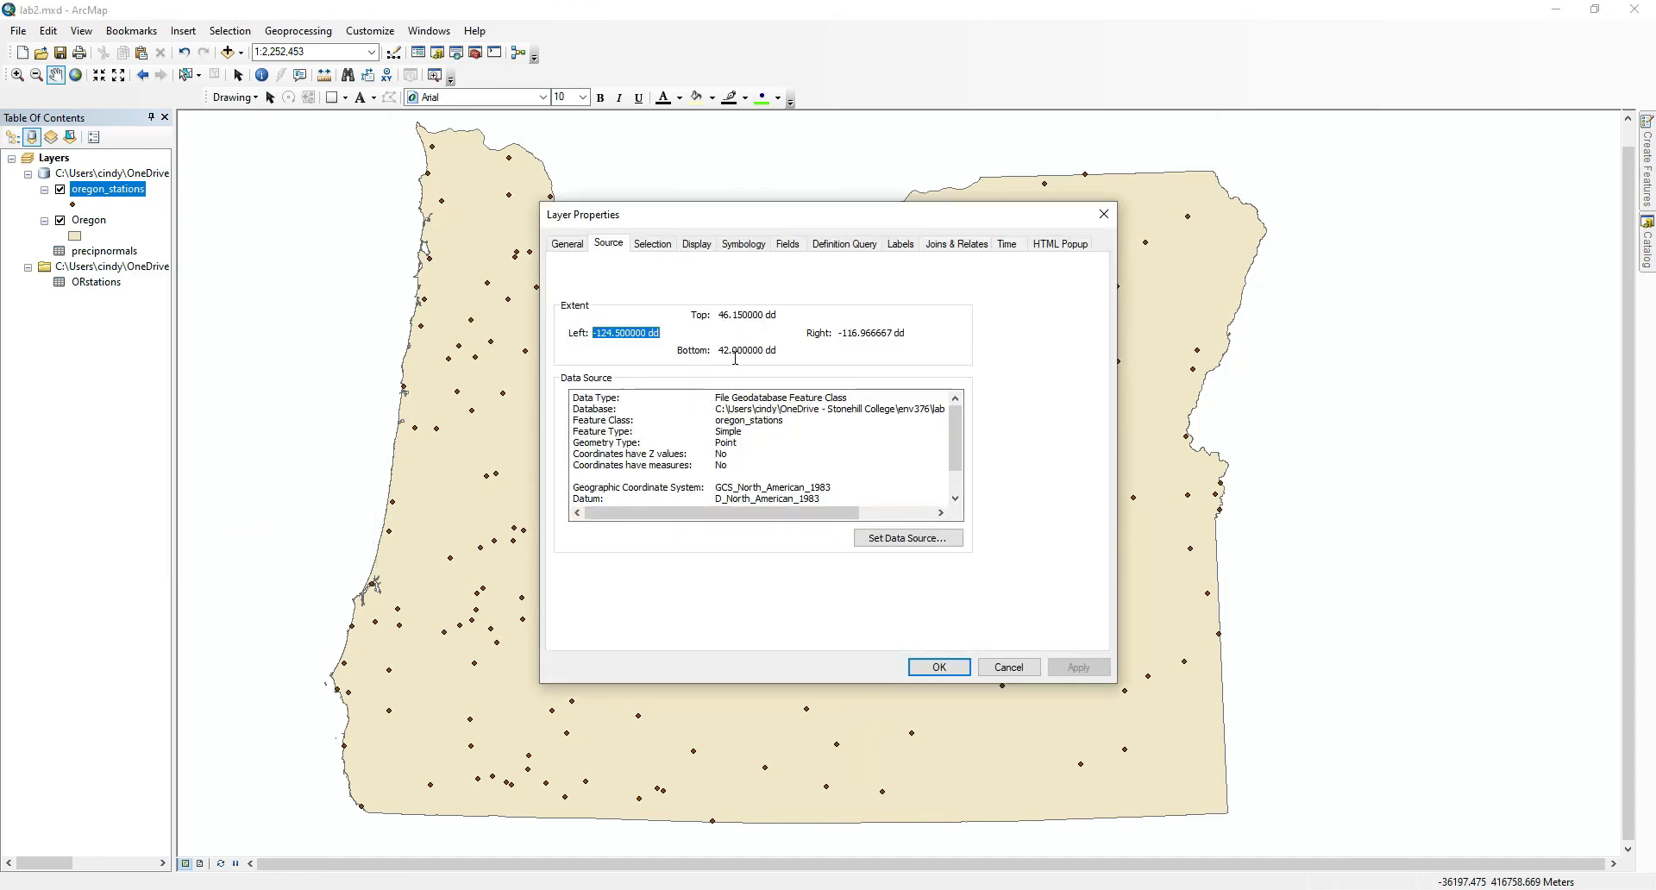
left_click(753, 251)
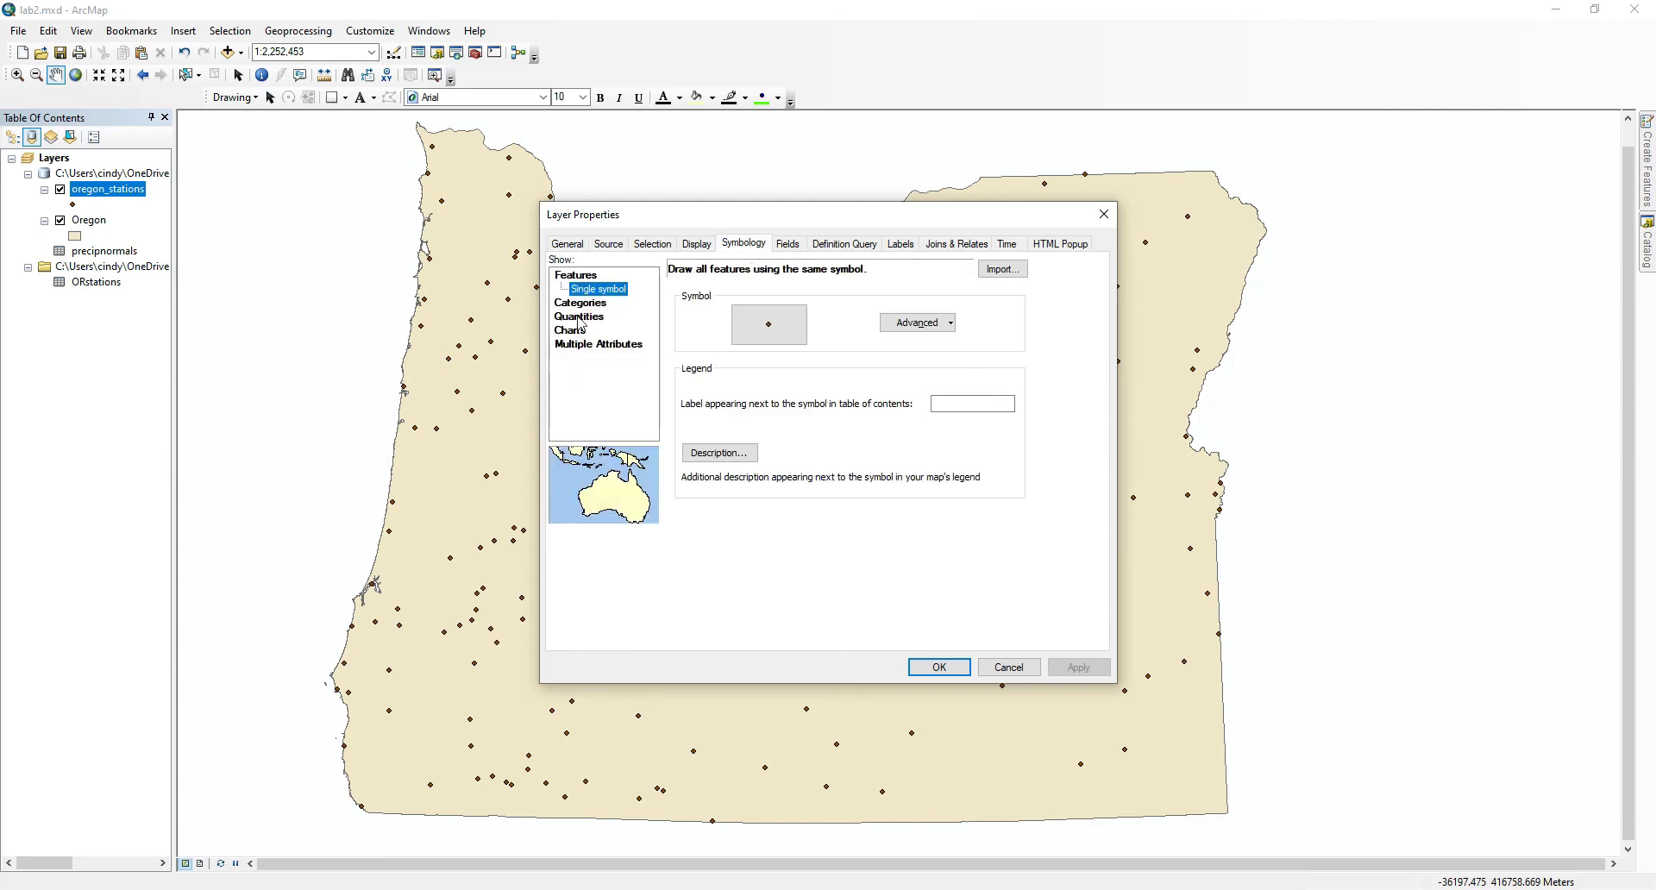
left_click(580, 321)
left_click(764, 305)
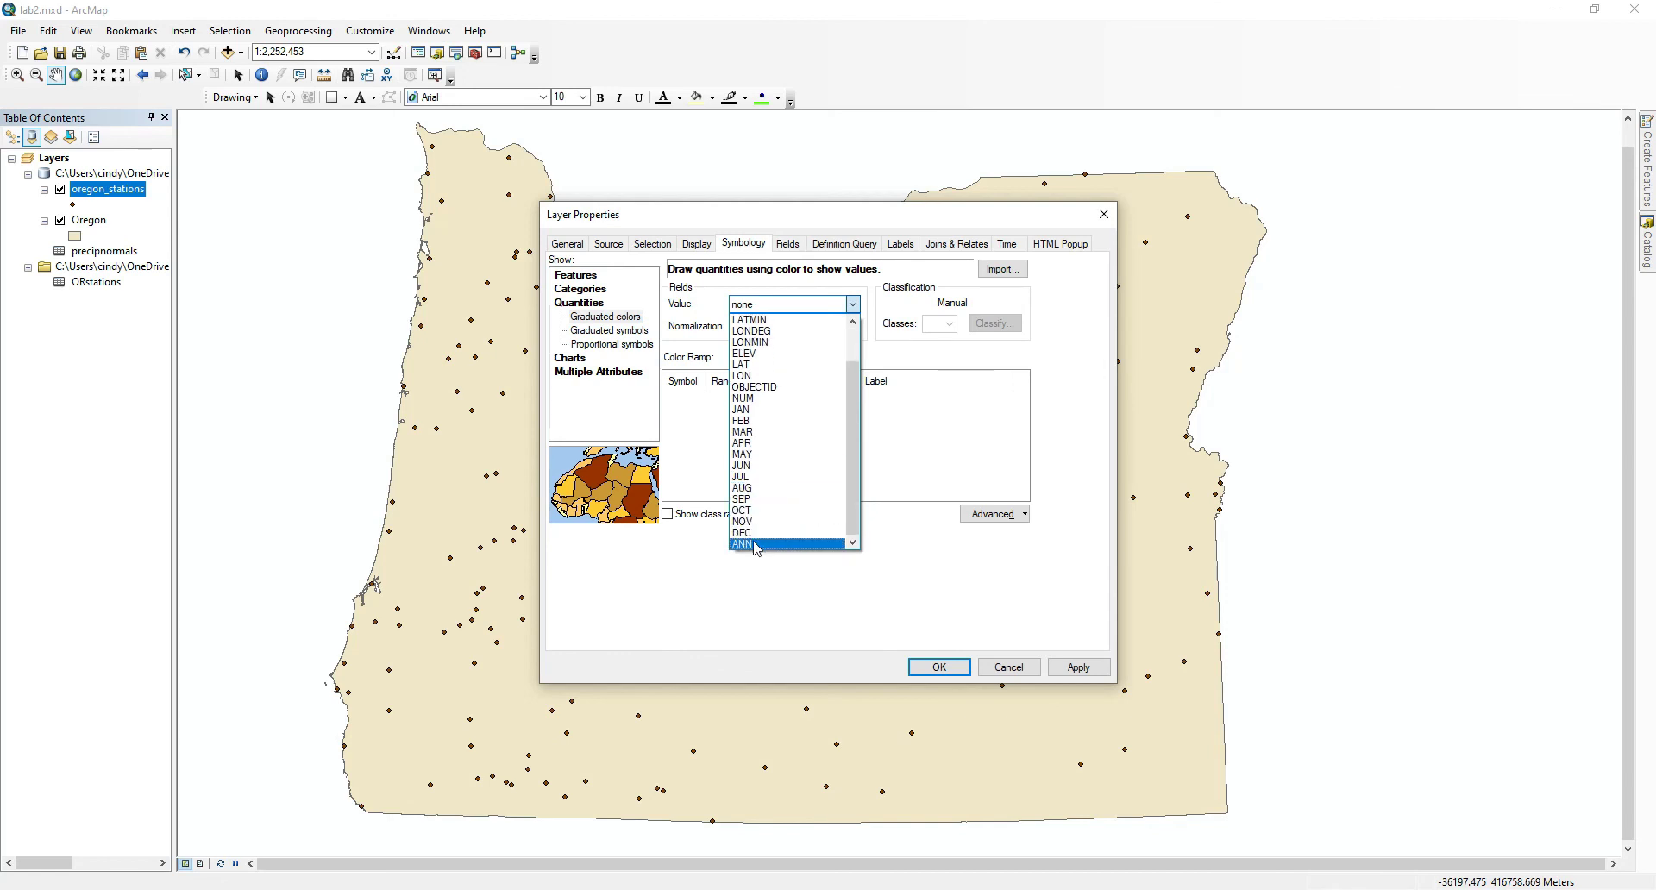
left_click(743, 544)
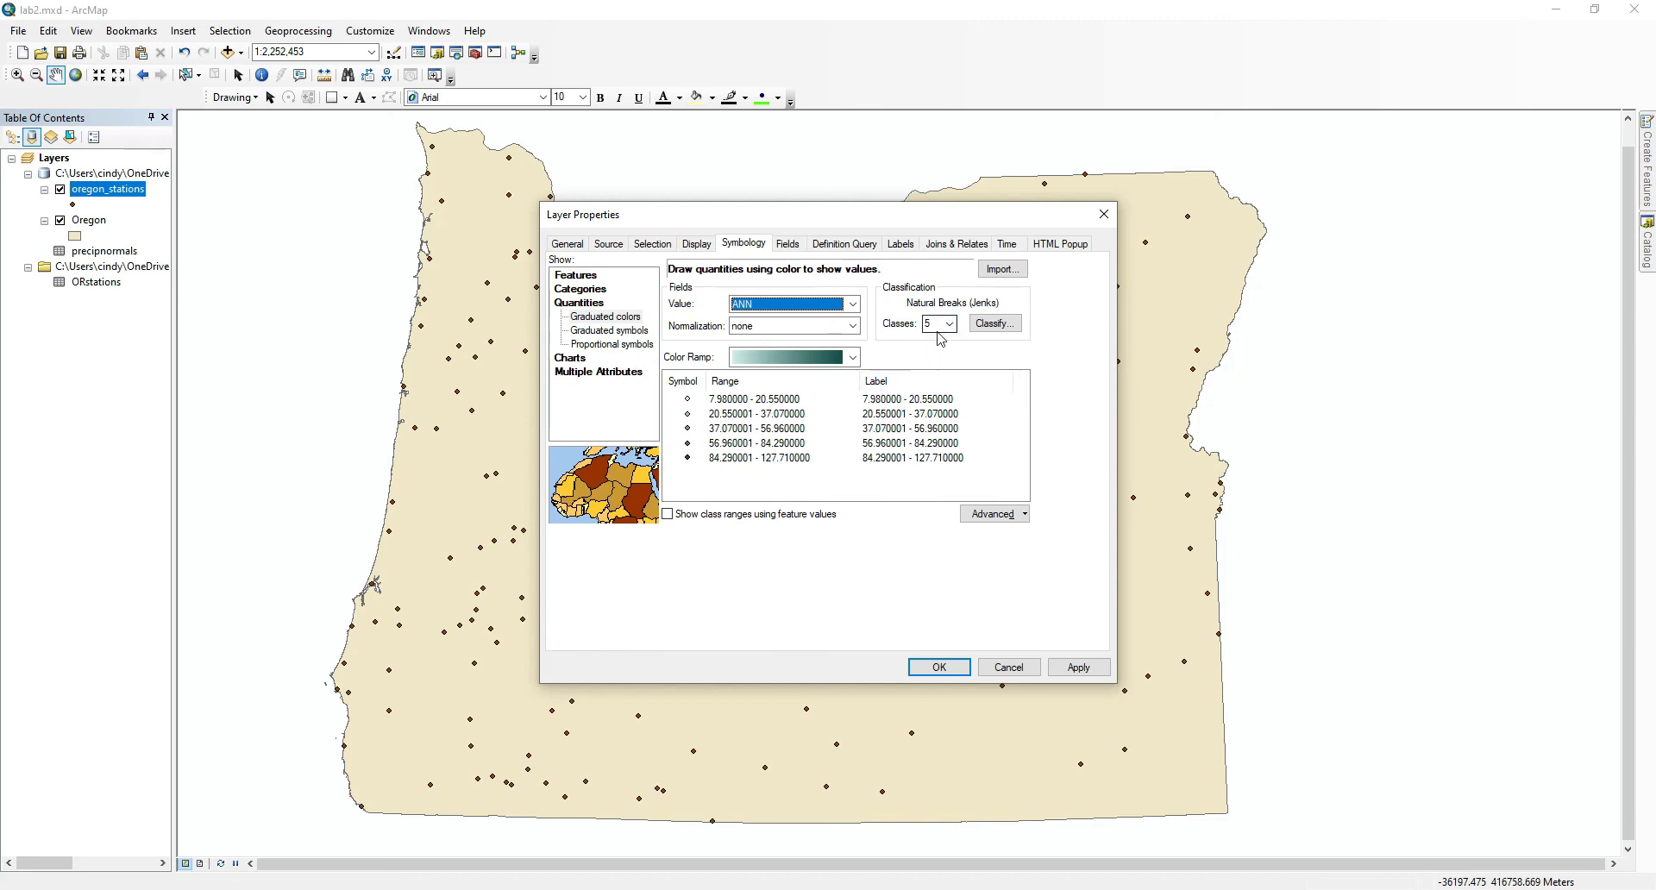
Choose a light-orange-to-dark-red color ramp for the station classes and apply the symbology to the map.
left_click(833, 357)
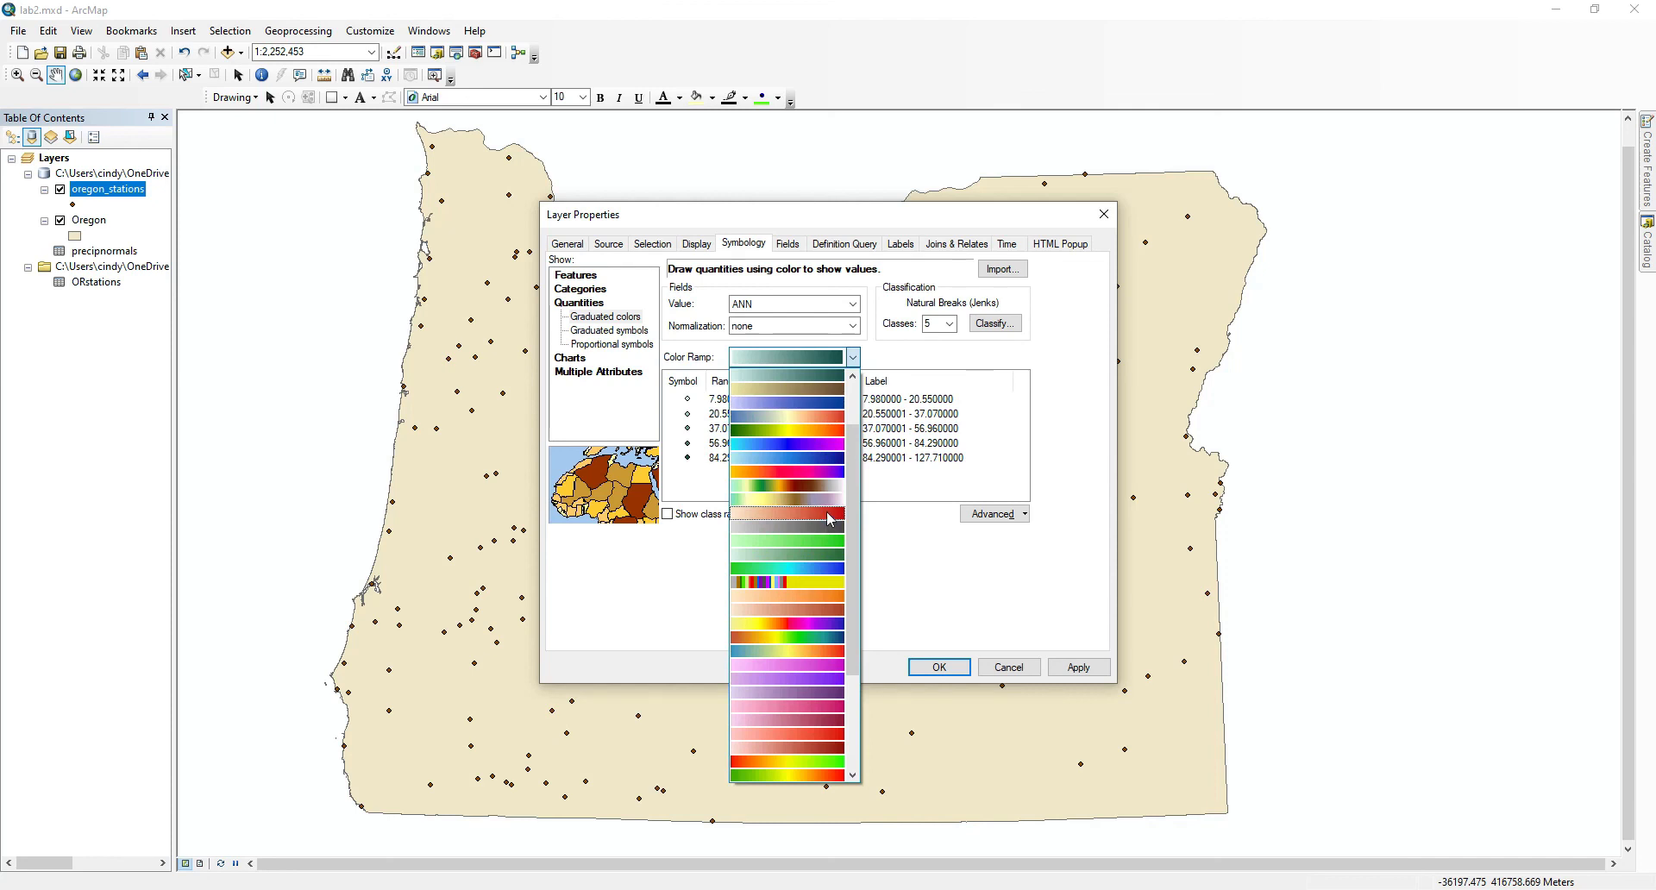
left_click(830, 514)
left_click(1083, 669)
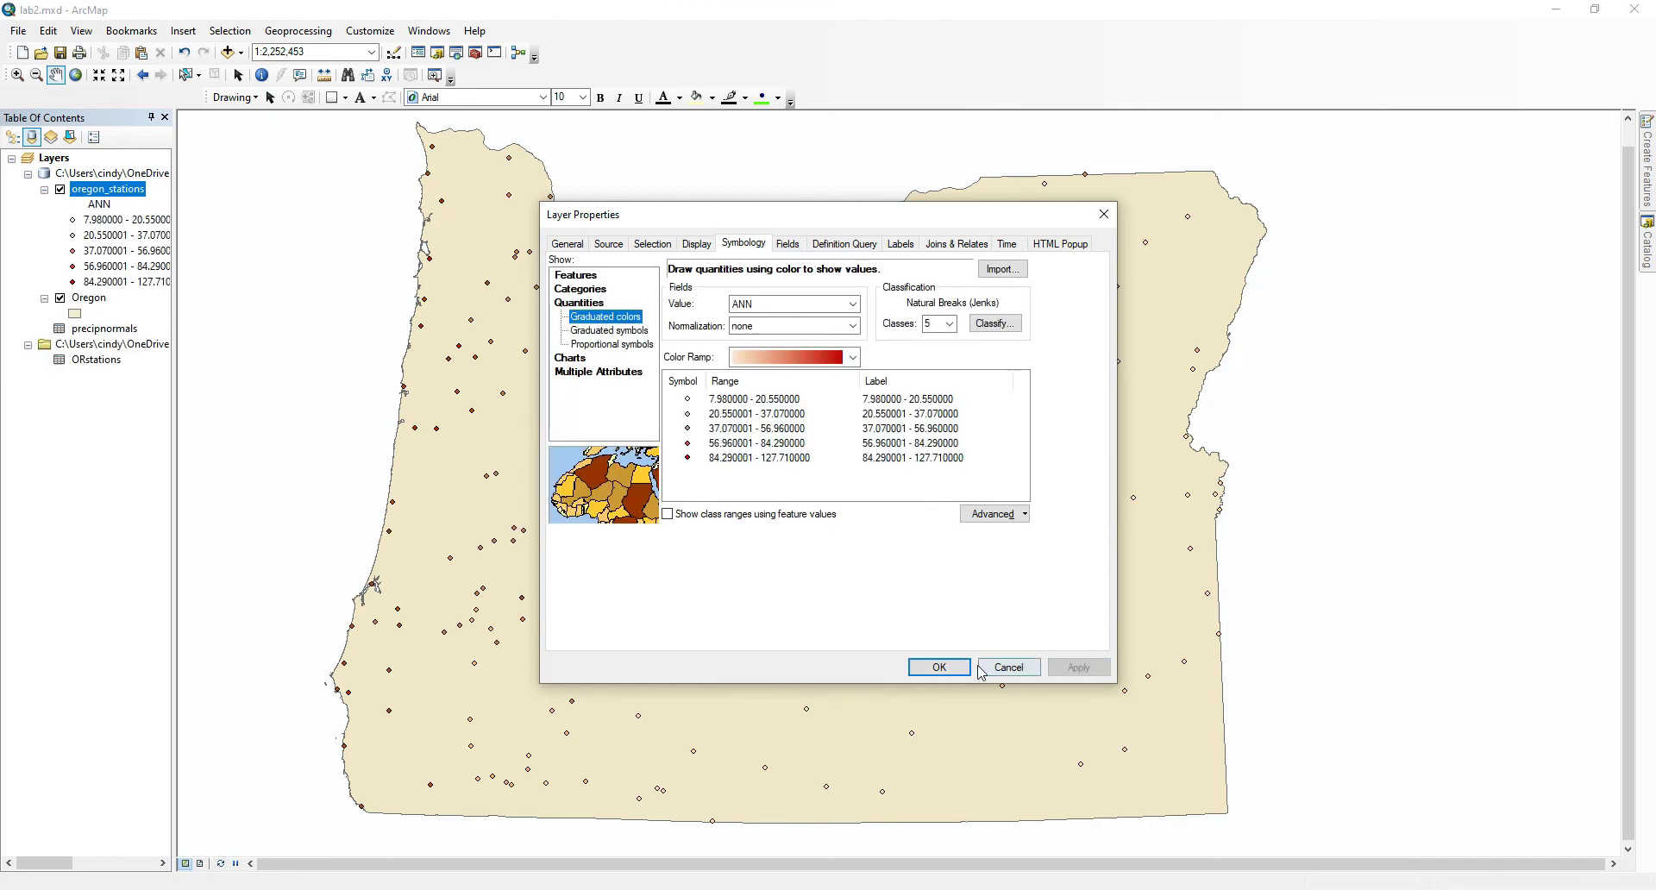
left_click(941, 668)
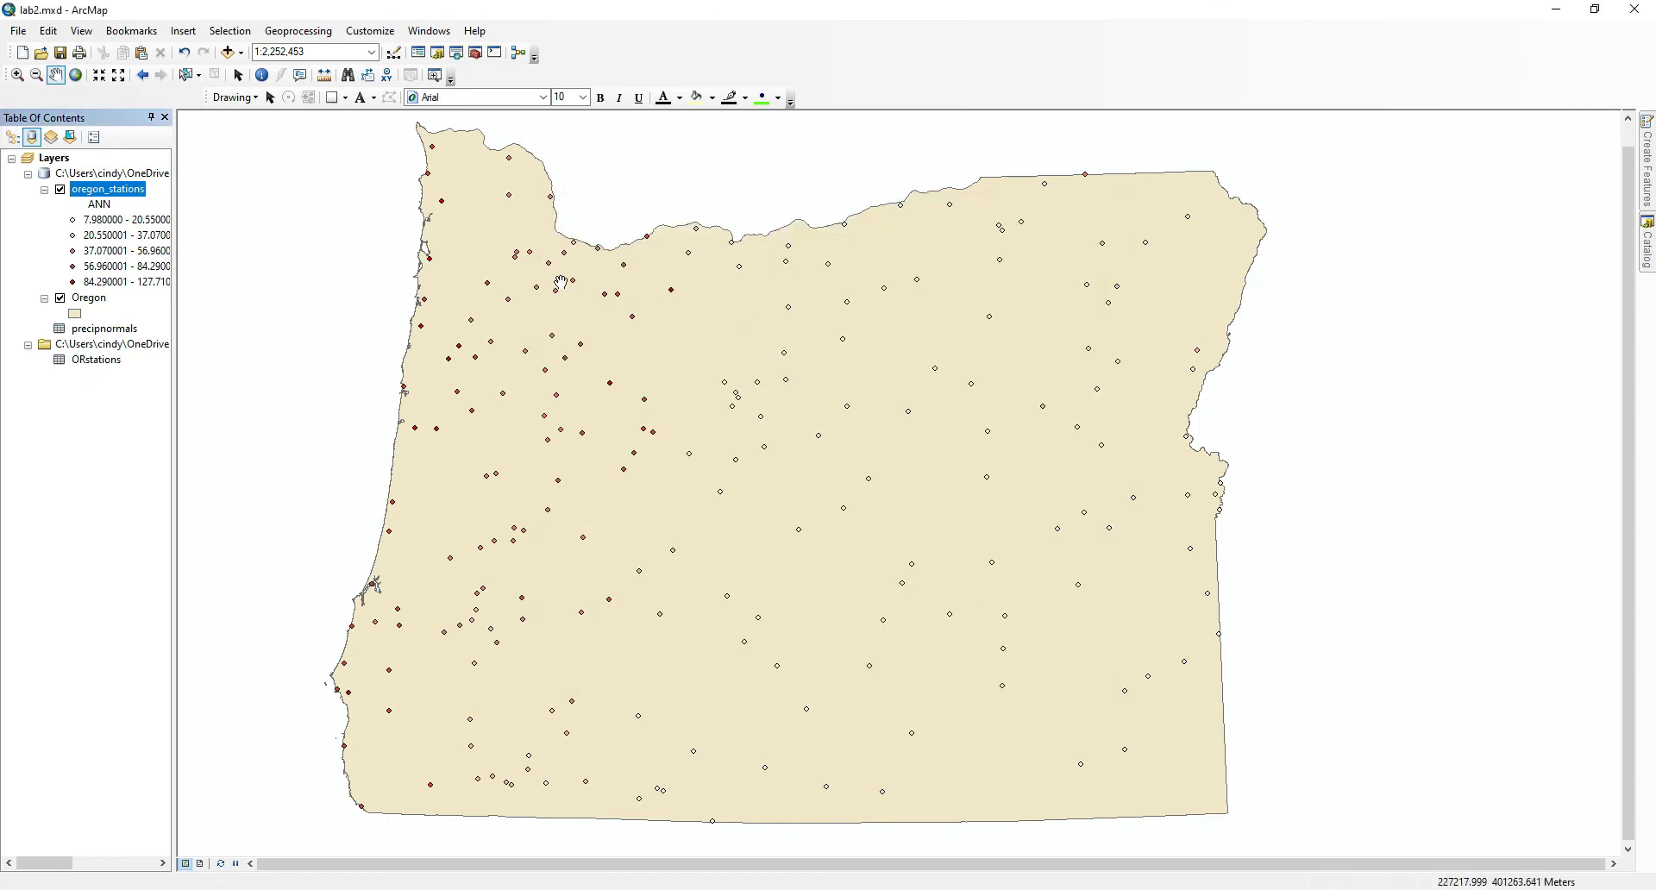